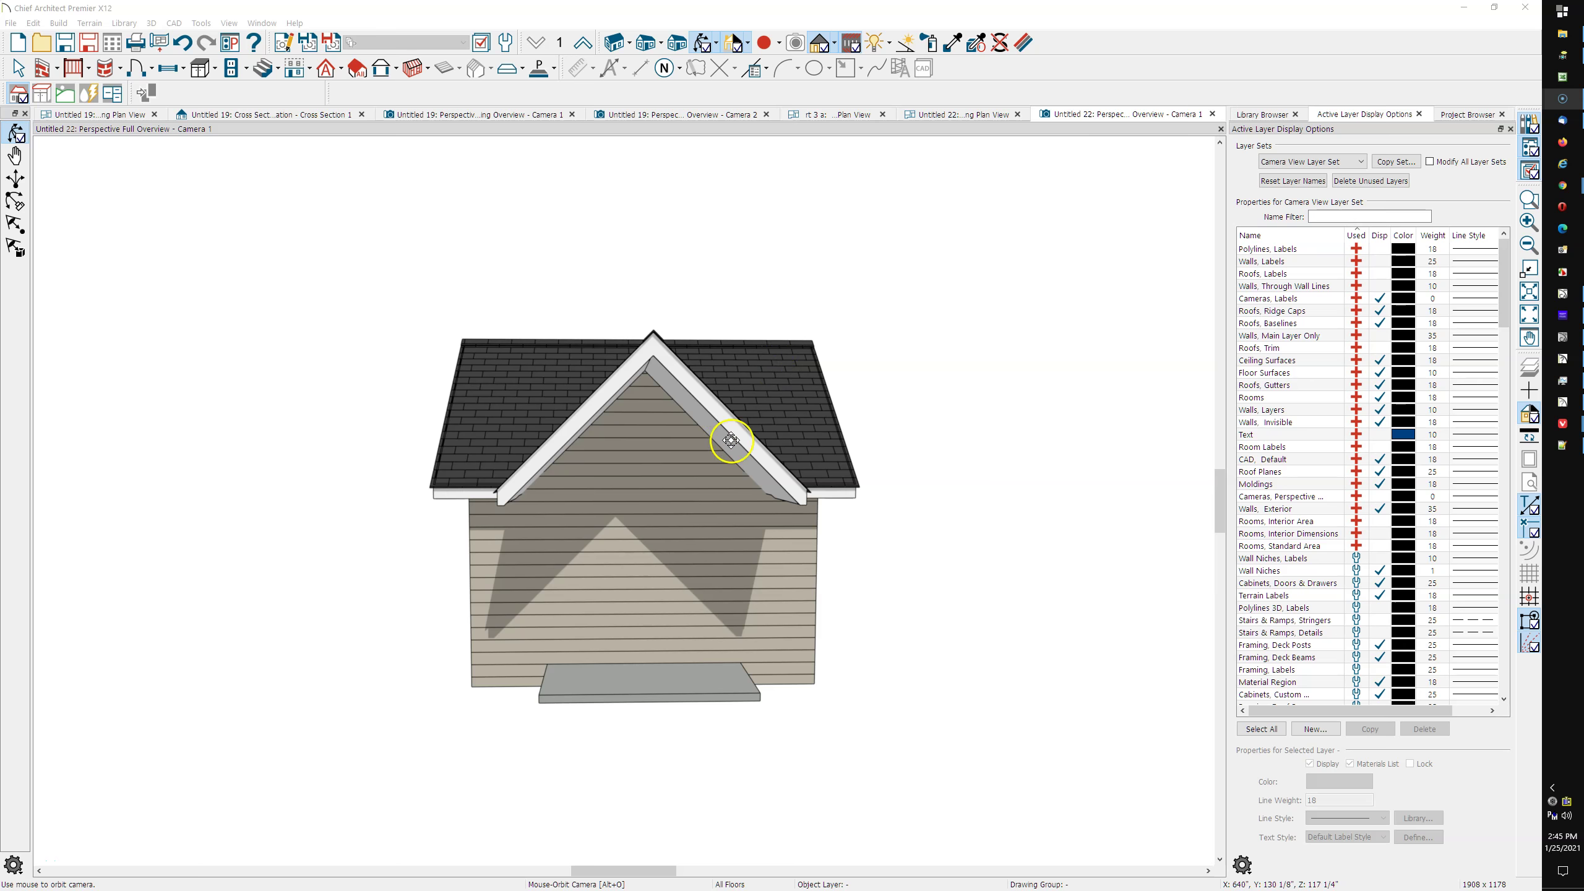
Orbit the 3D overview to a corner view of the side wall and both roof gables
{"action": "left_click_drag", "start_coordinate": [725, 422], "coordinate": [660, 402]}
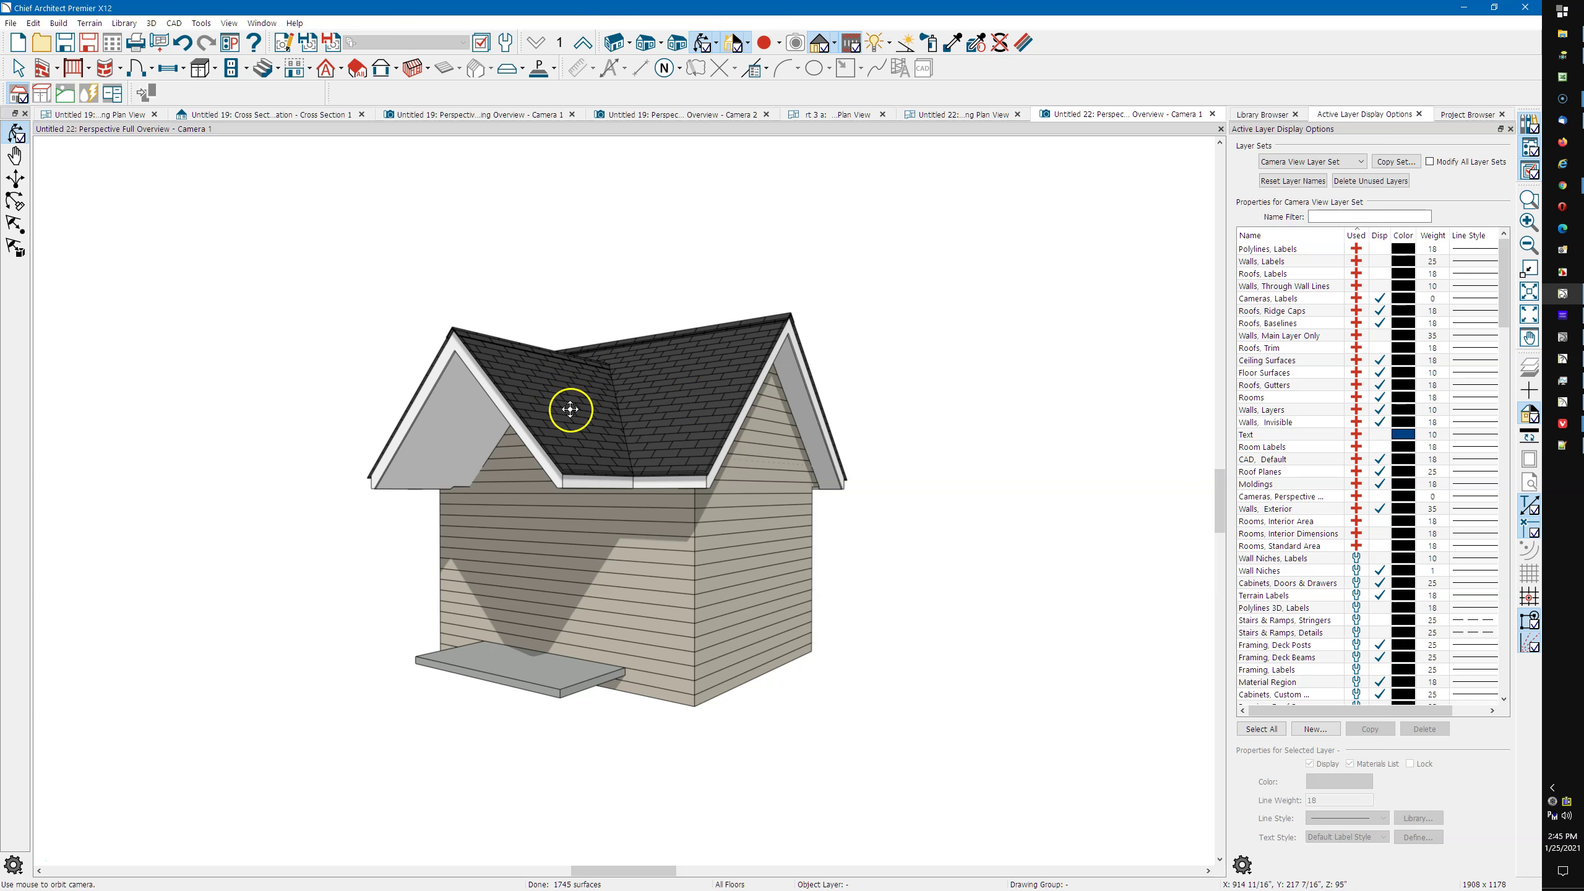
Copy the porch room-divider wall on Floor 1 and paste it in place on Floor 2
{"action": "left_click", "coordinate": [968, 114]}
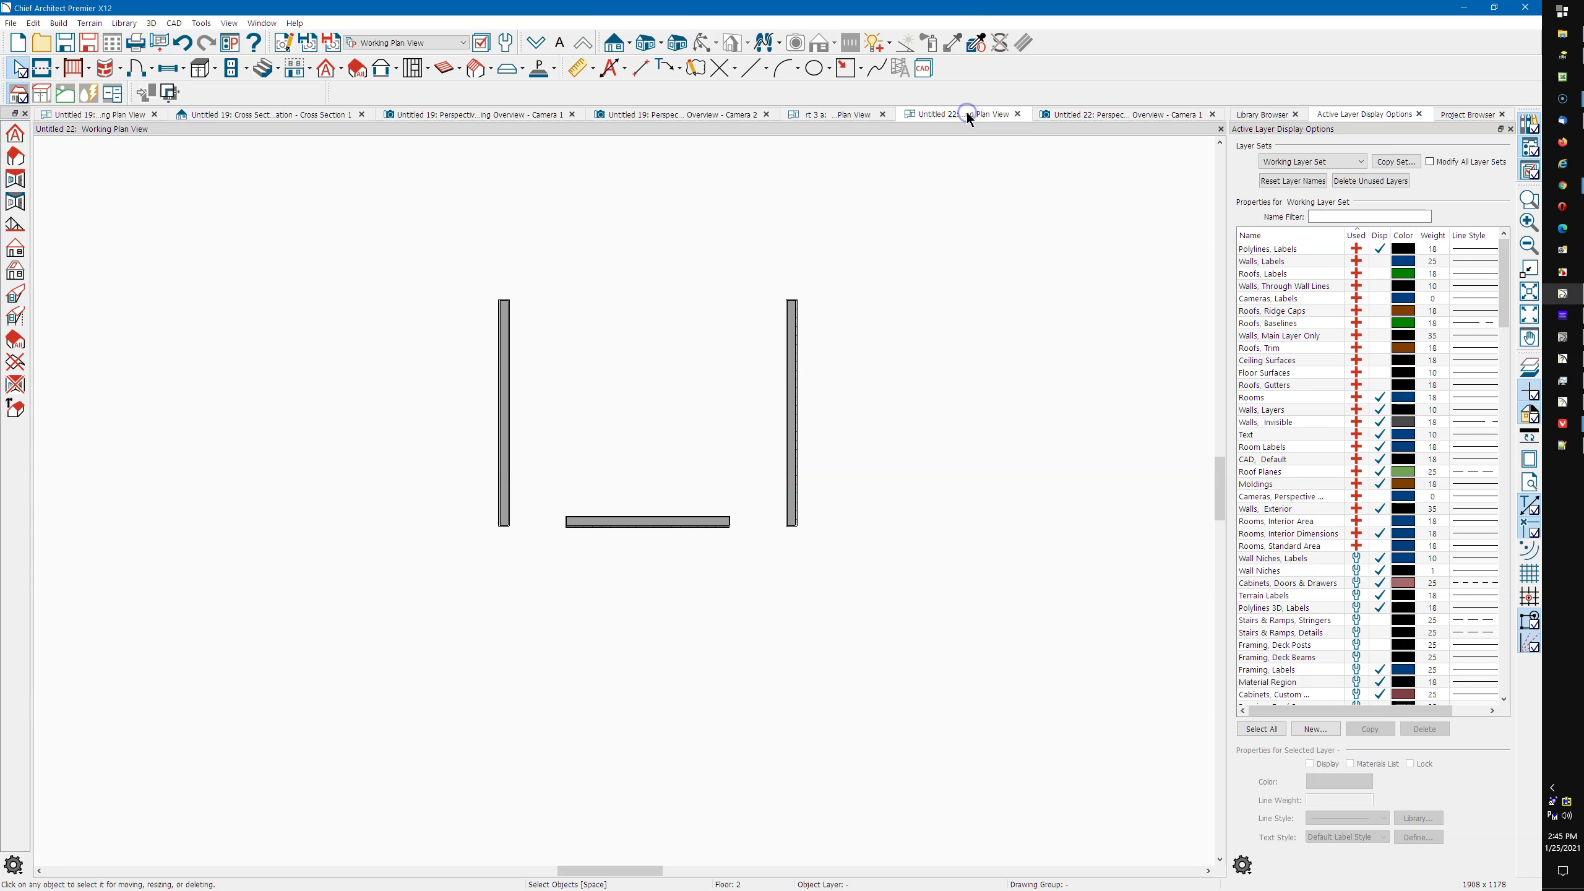
{"action": "left_click", "coordinate": [535, 42]}
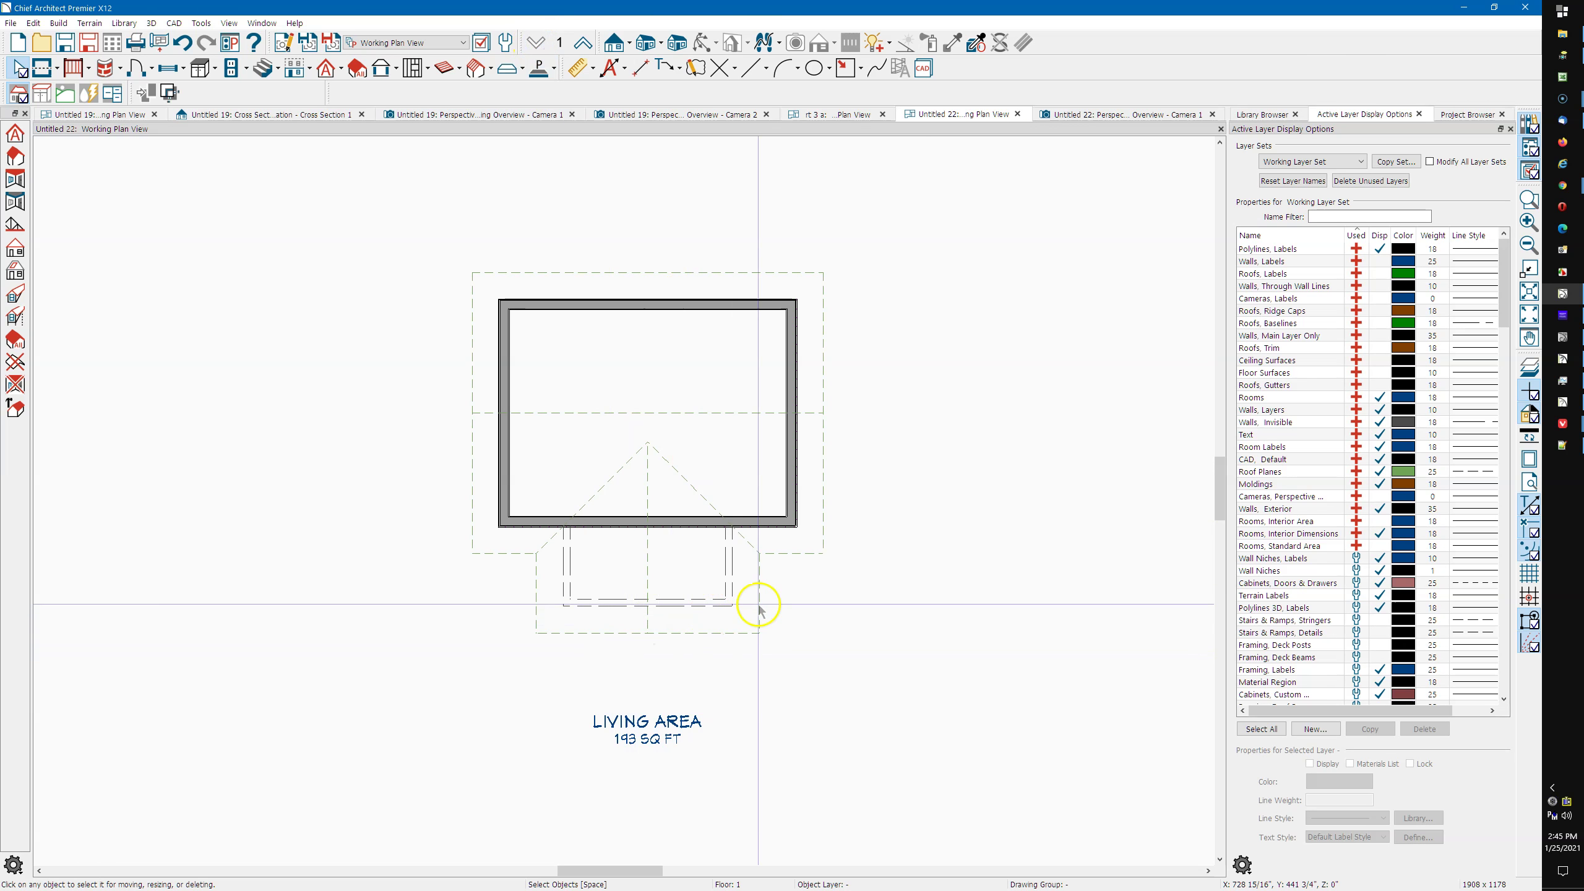
{"action": "left_click", "coordinate": [715, 604]}
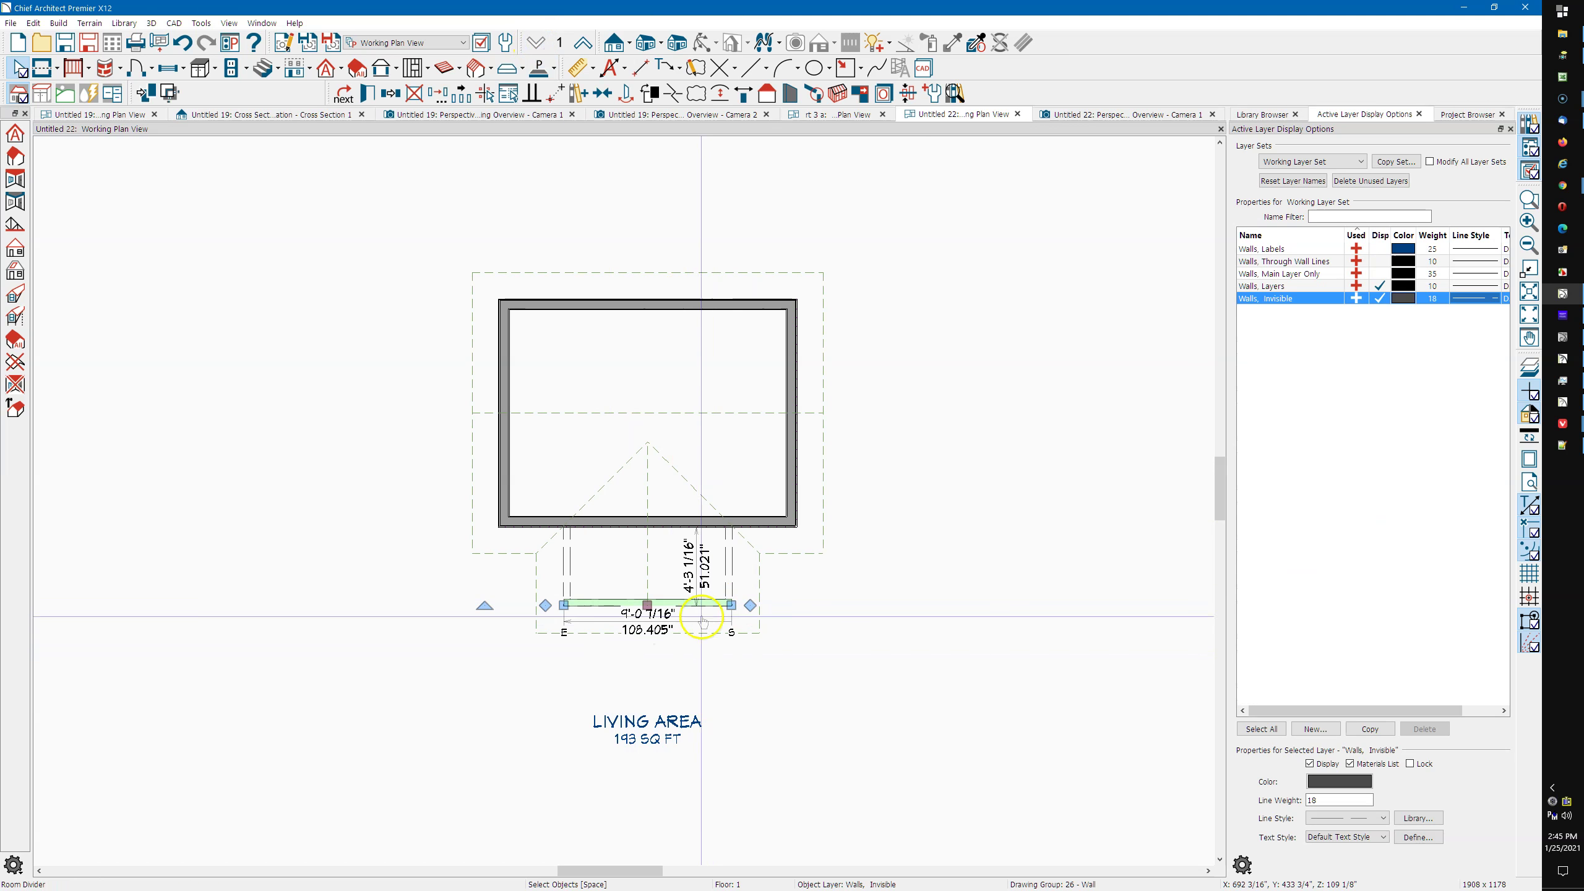
{"action": "left_click", "coordinate": [683, 600]}
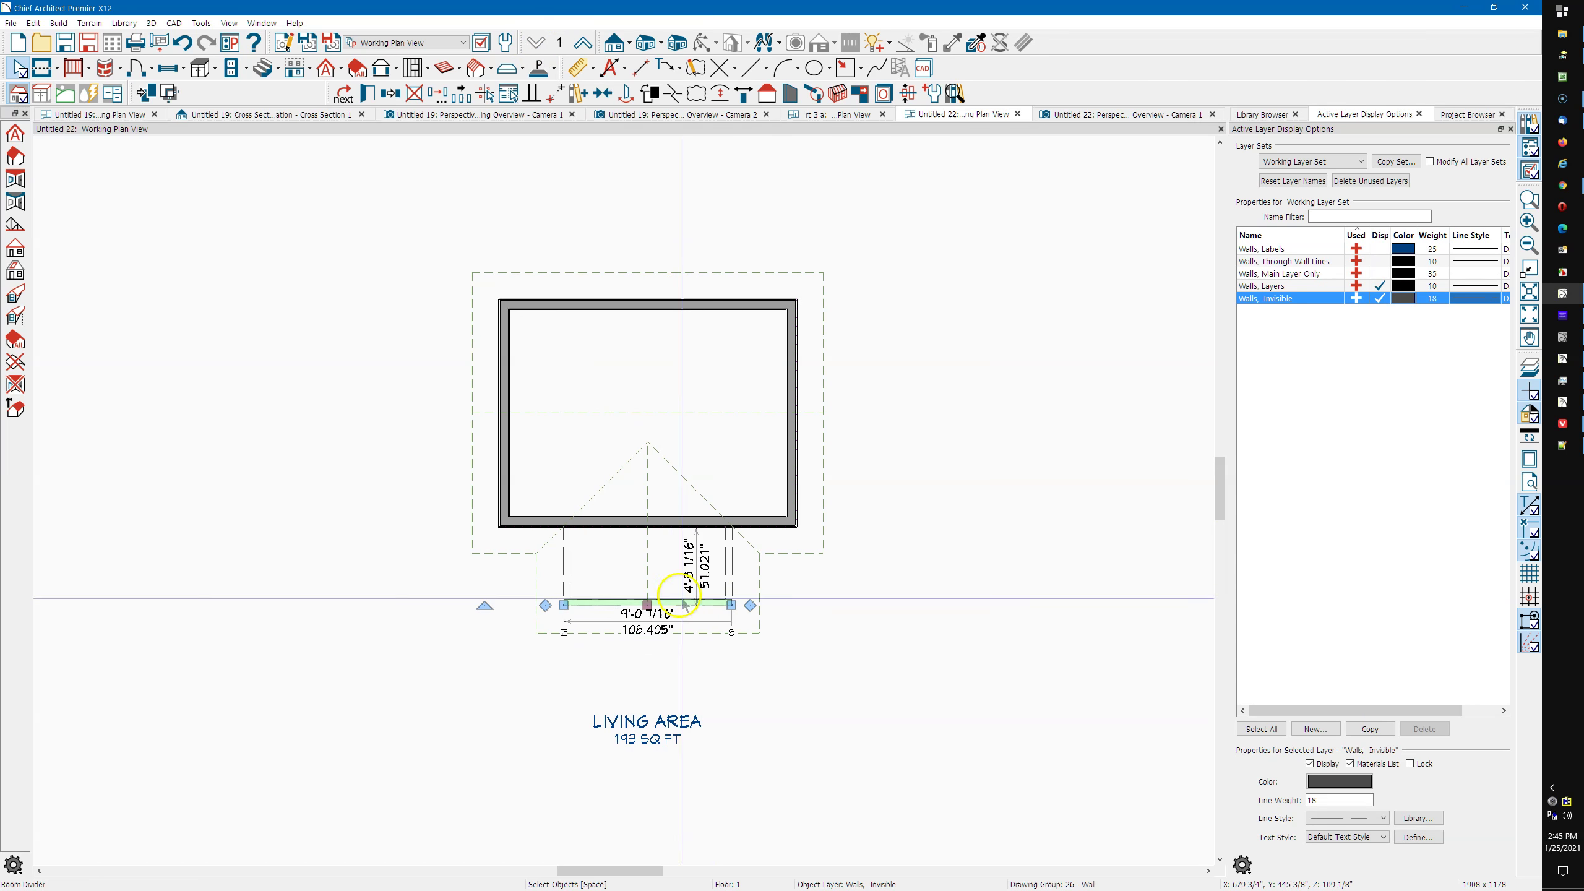
{"action": "left_click", "coordinate": [582, 42]}
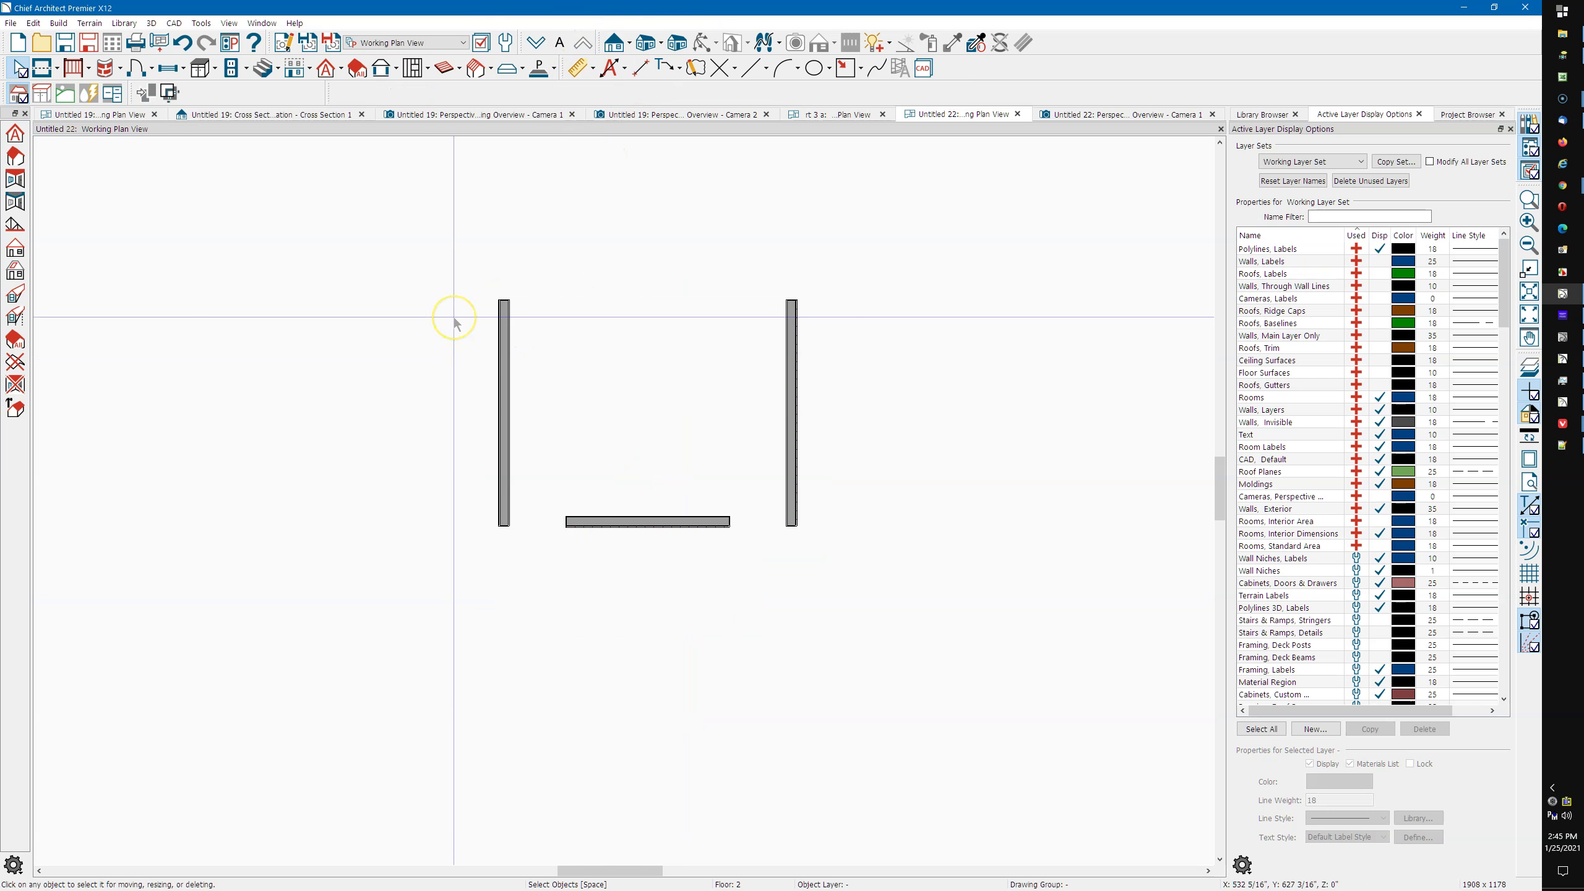
{"action": "key", "text": "ctrl+alt+v"}
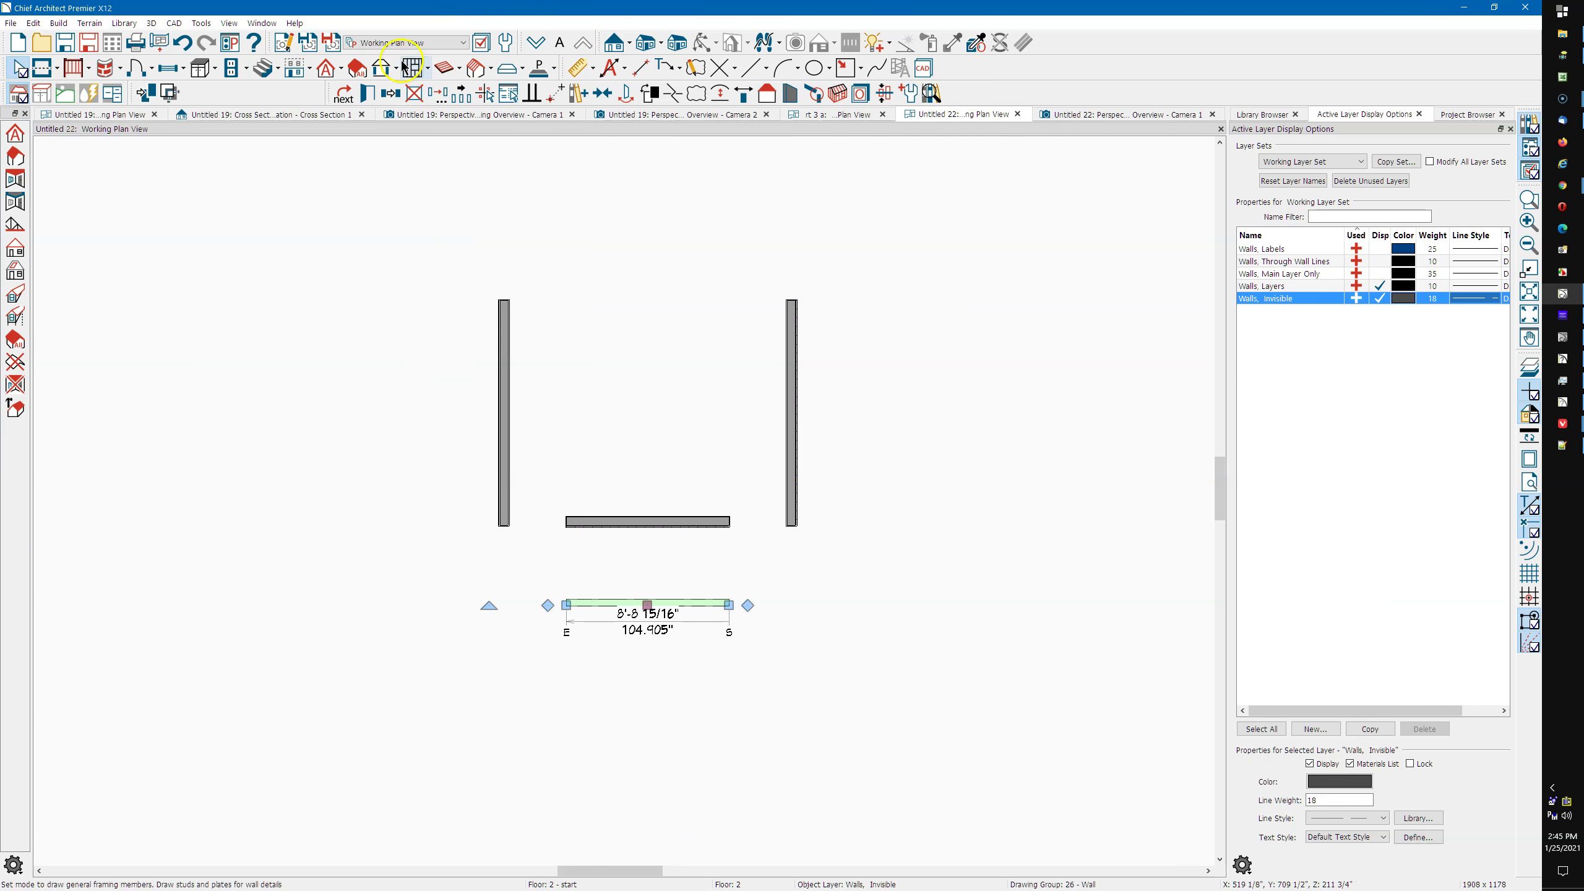
{"action": "double_click", "coordinate": [624, 602]}
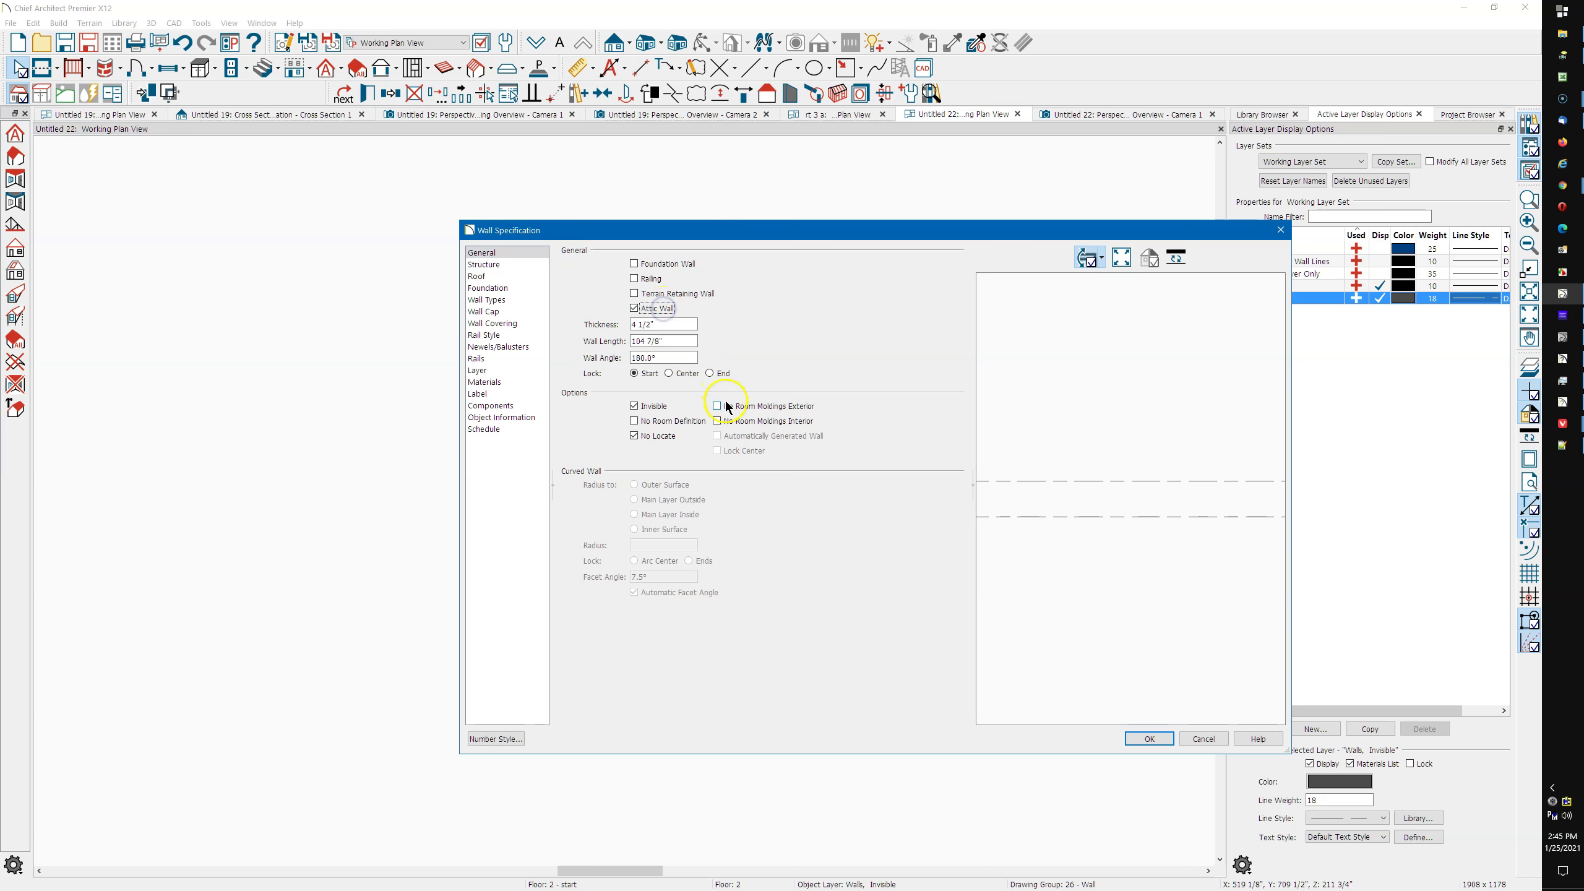
Uncheck Invisible on the pasted Floor 2 attic wall and view it in the perspective overview
{"action": "left_click", "coordinate": [654, 405]}
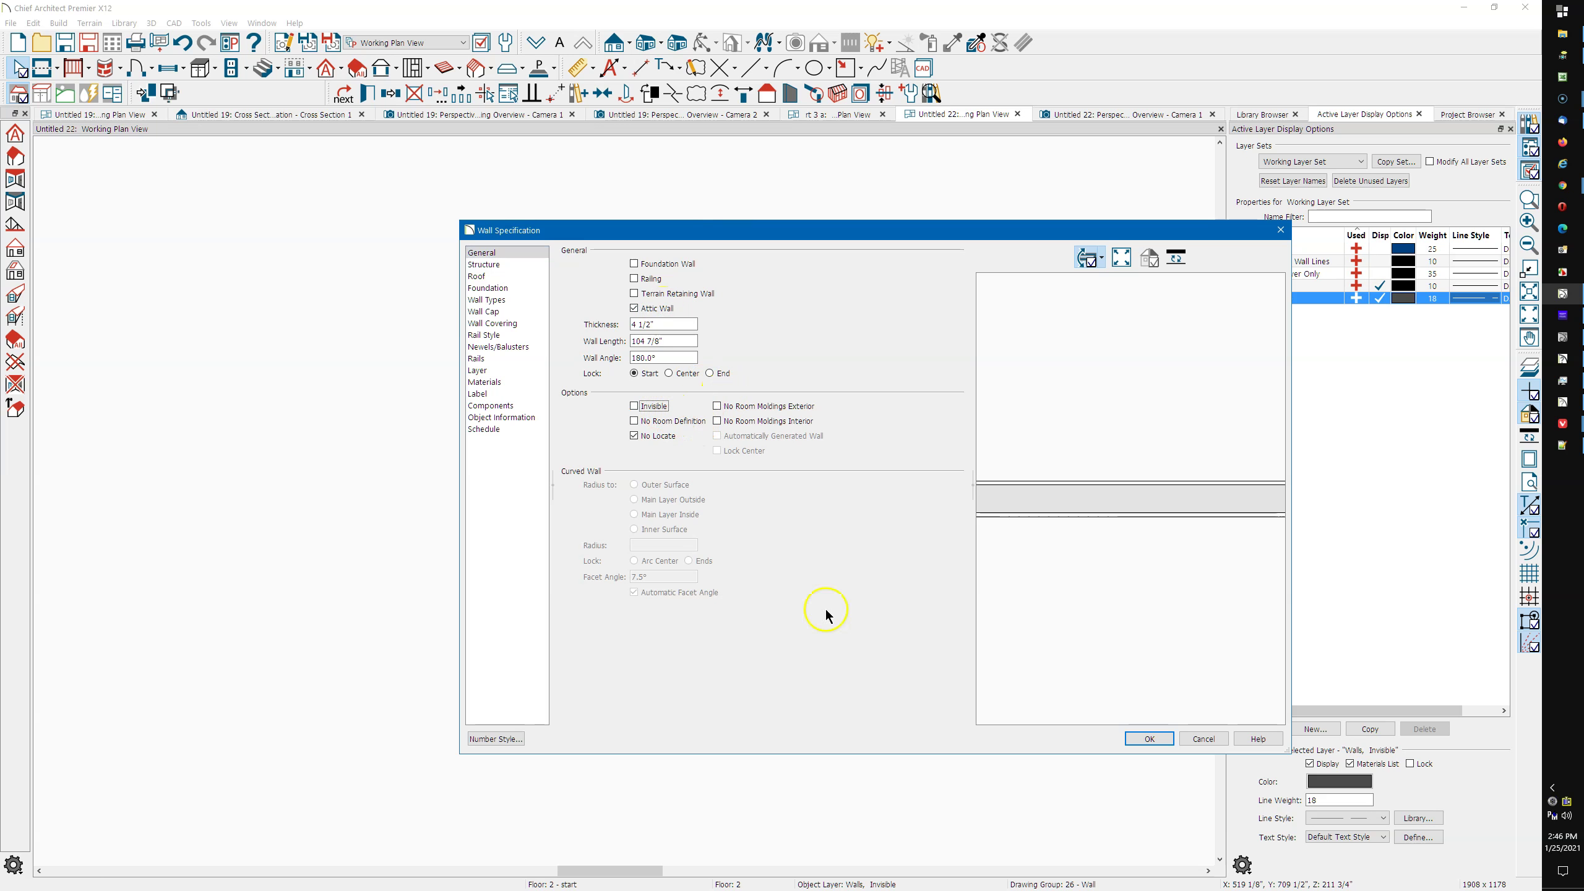
{"action": "left_click", "coordinate": [1147, 740]}
{"action": "left_click", "coordinate": [1106, 115]}
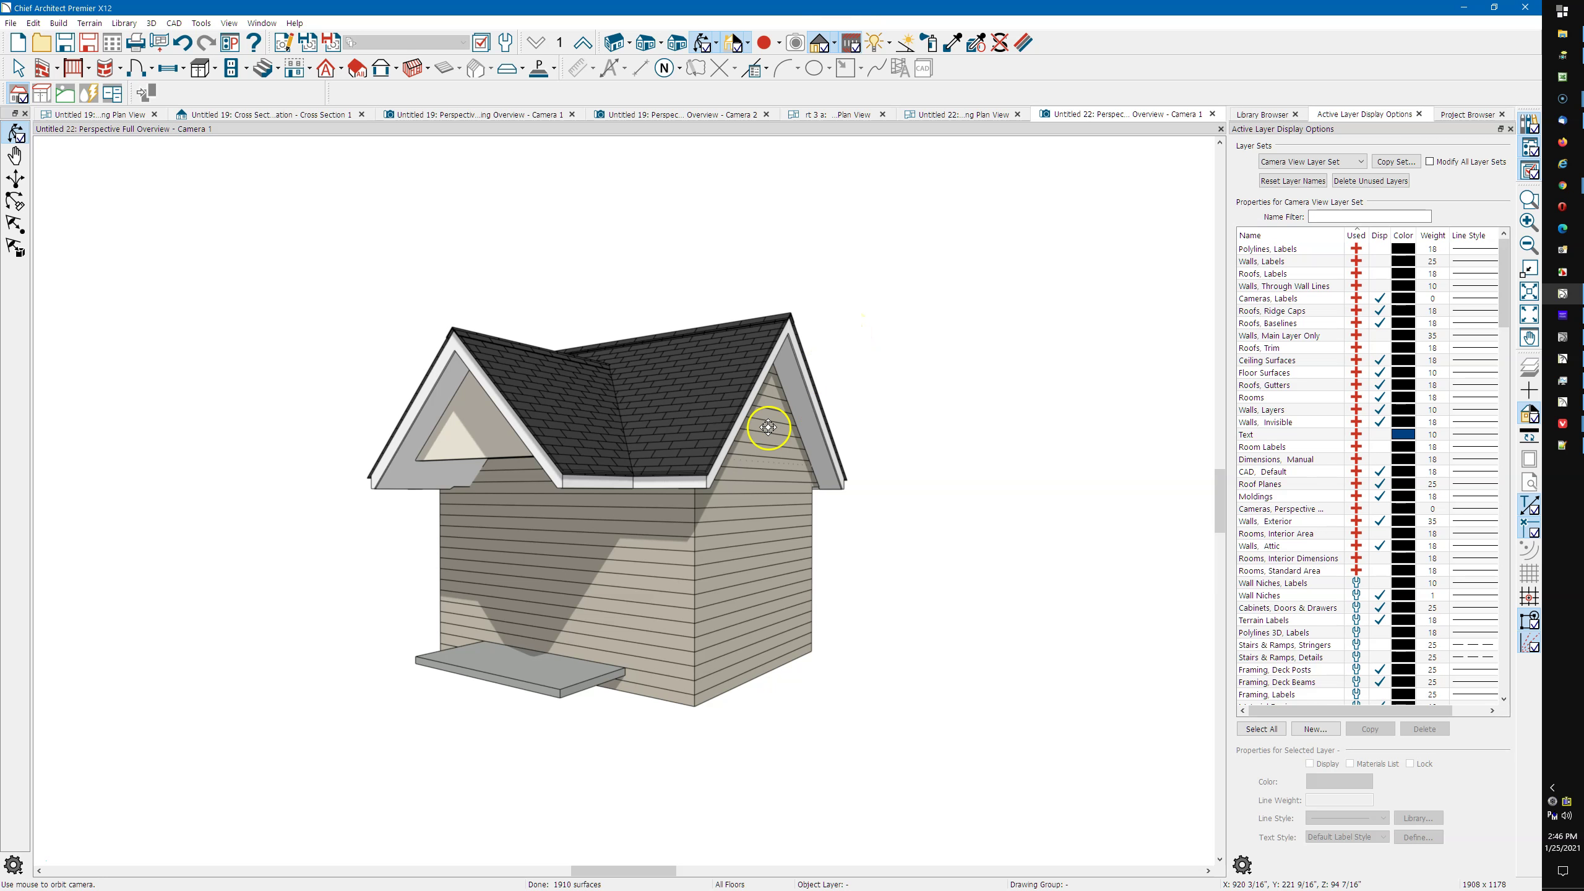
Orbit the 3D view to face the porch gable and its attic wall head-on
{"action": "left_click_drag", "start_coordinate": [495, 459], "coordinate": [582, 442]}
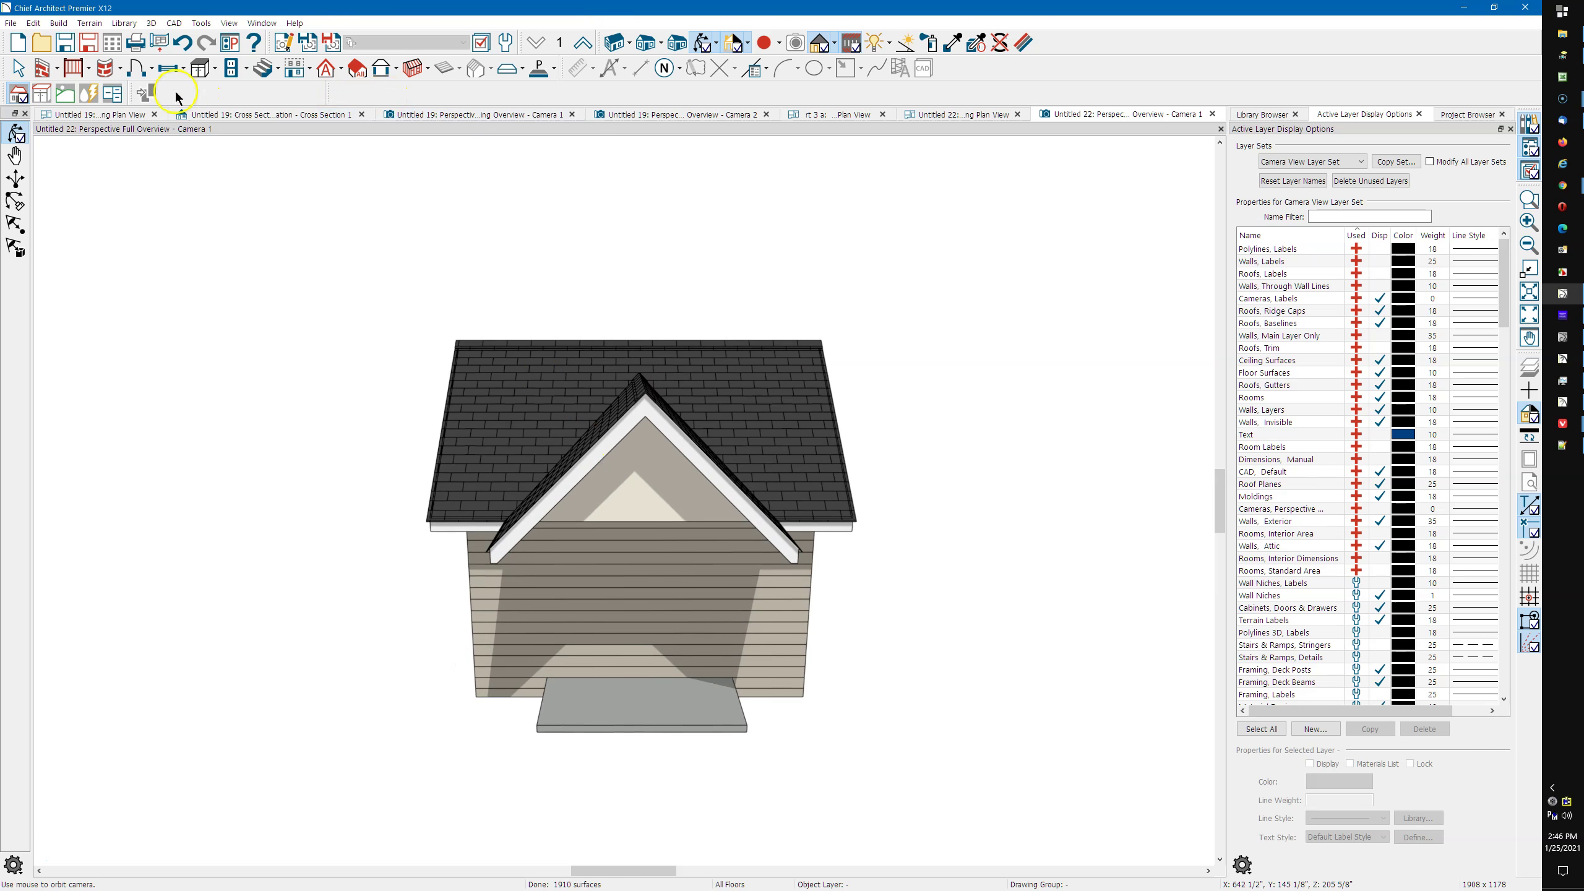
Place a Pass Through opening in the porch gable's attic wall and select it
{"action": "left_click", "coordinate": [166, 74]}
{"action": "left_click", "coordinate": [166, 73]}
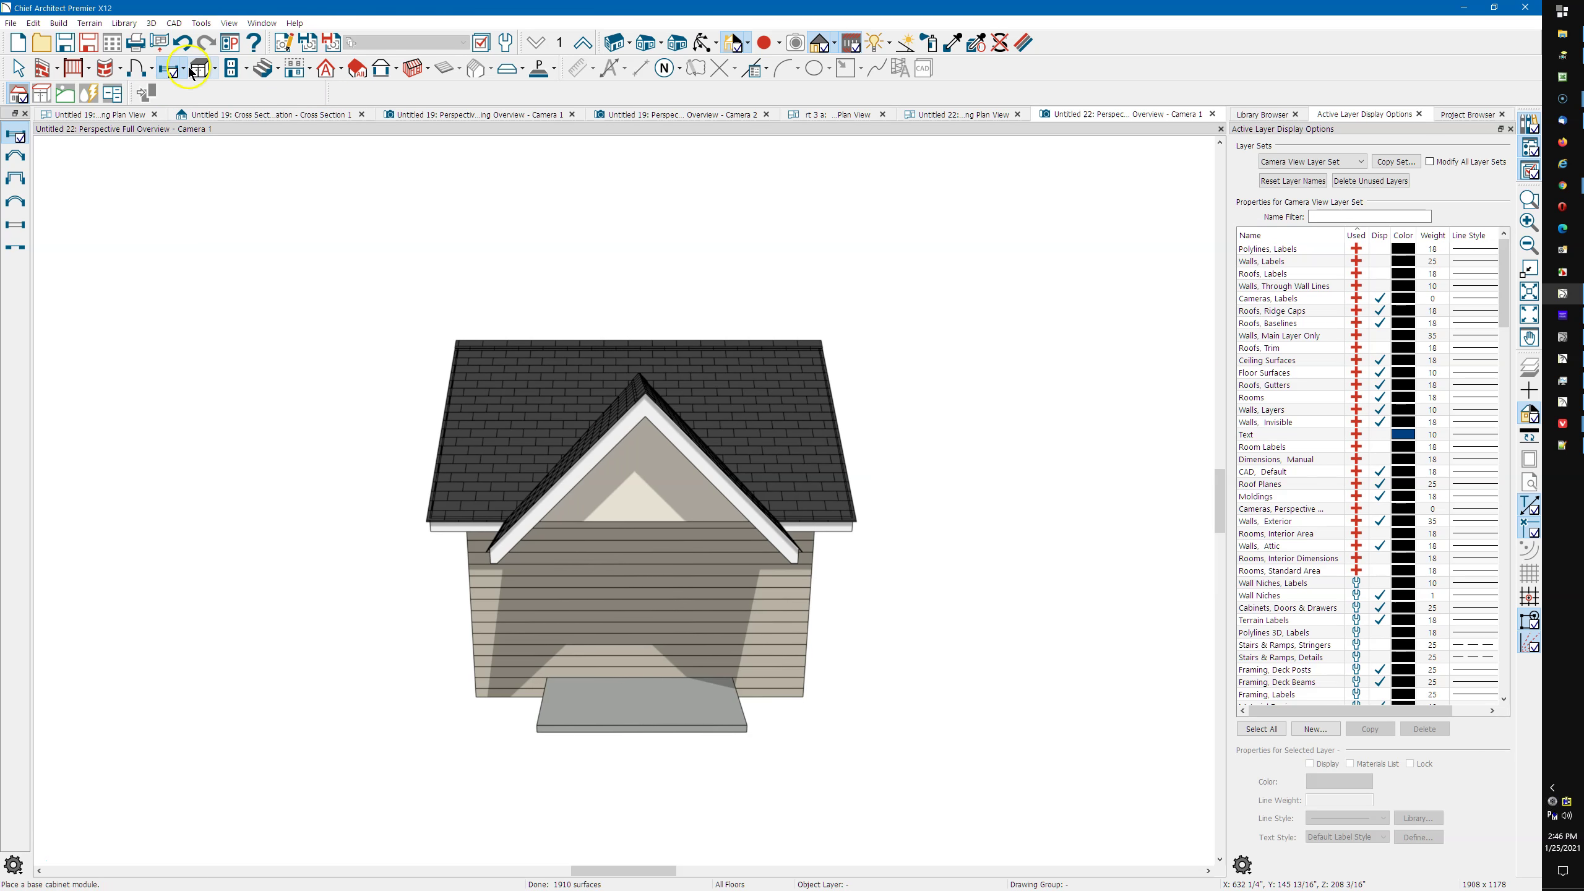
{"action": "left_click", "coordinate": [185, 72]}
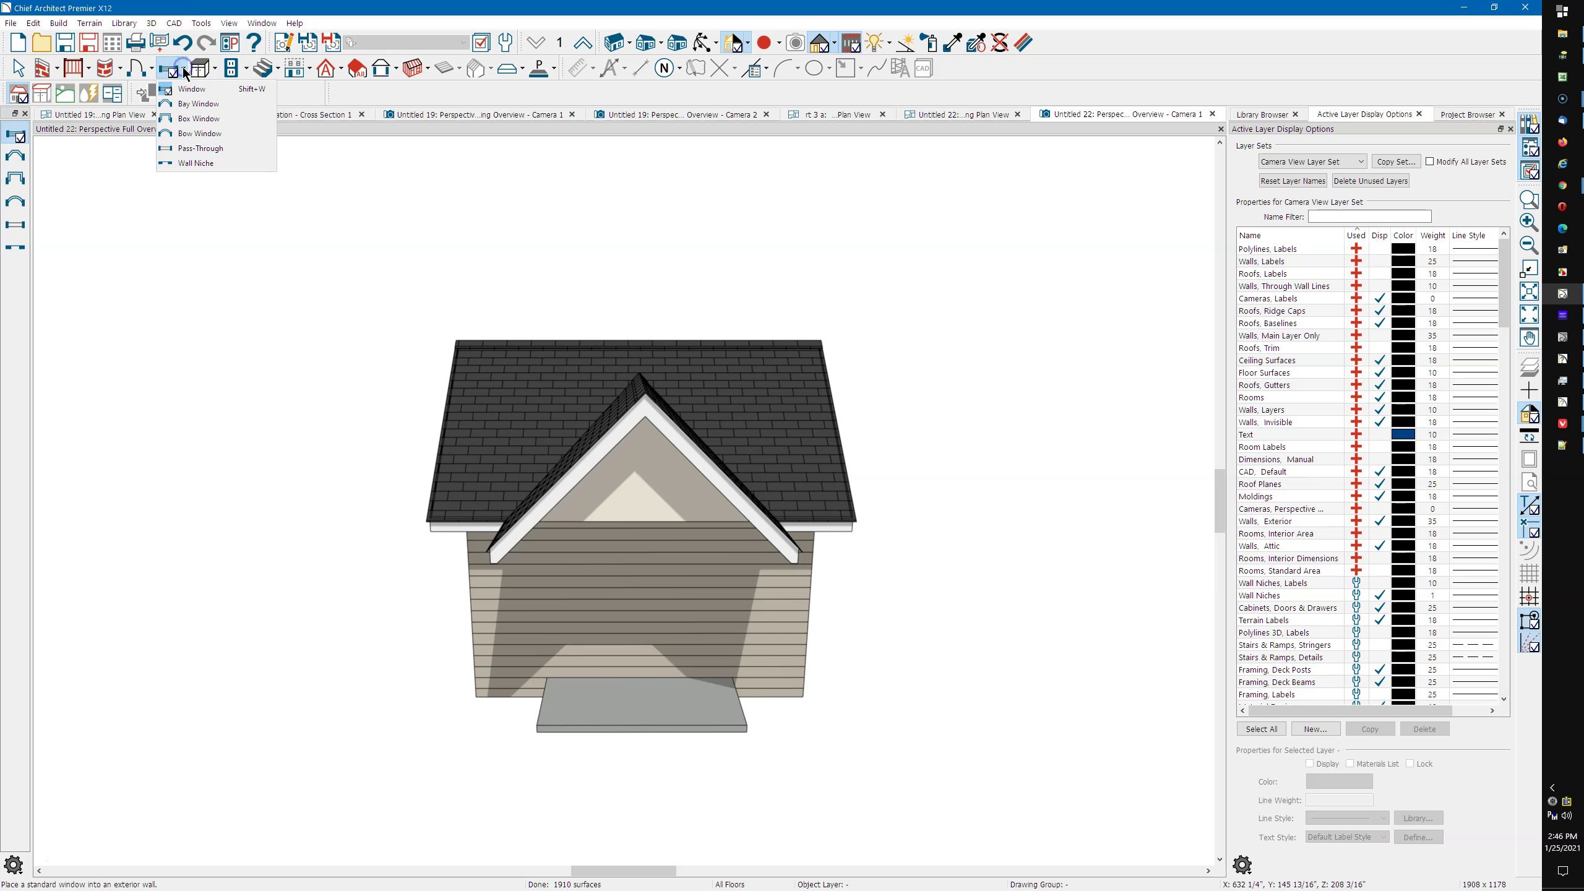
{"action": "left_click", "coordinate": [194, 149]}
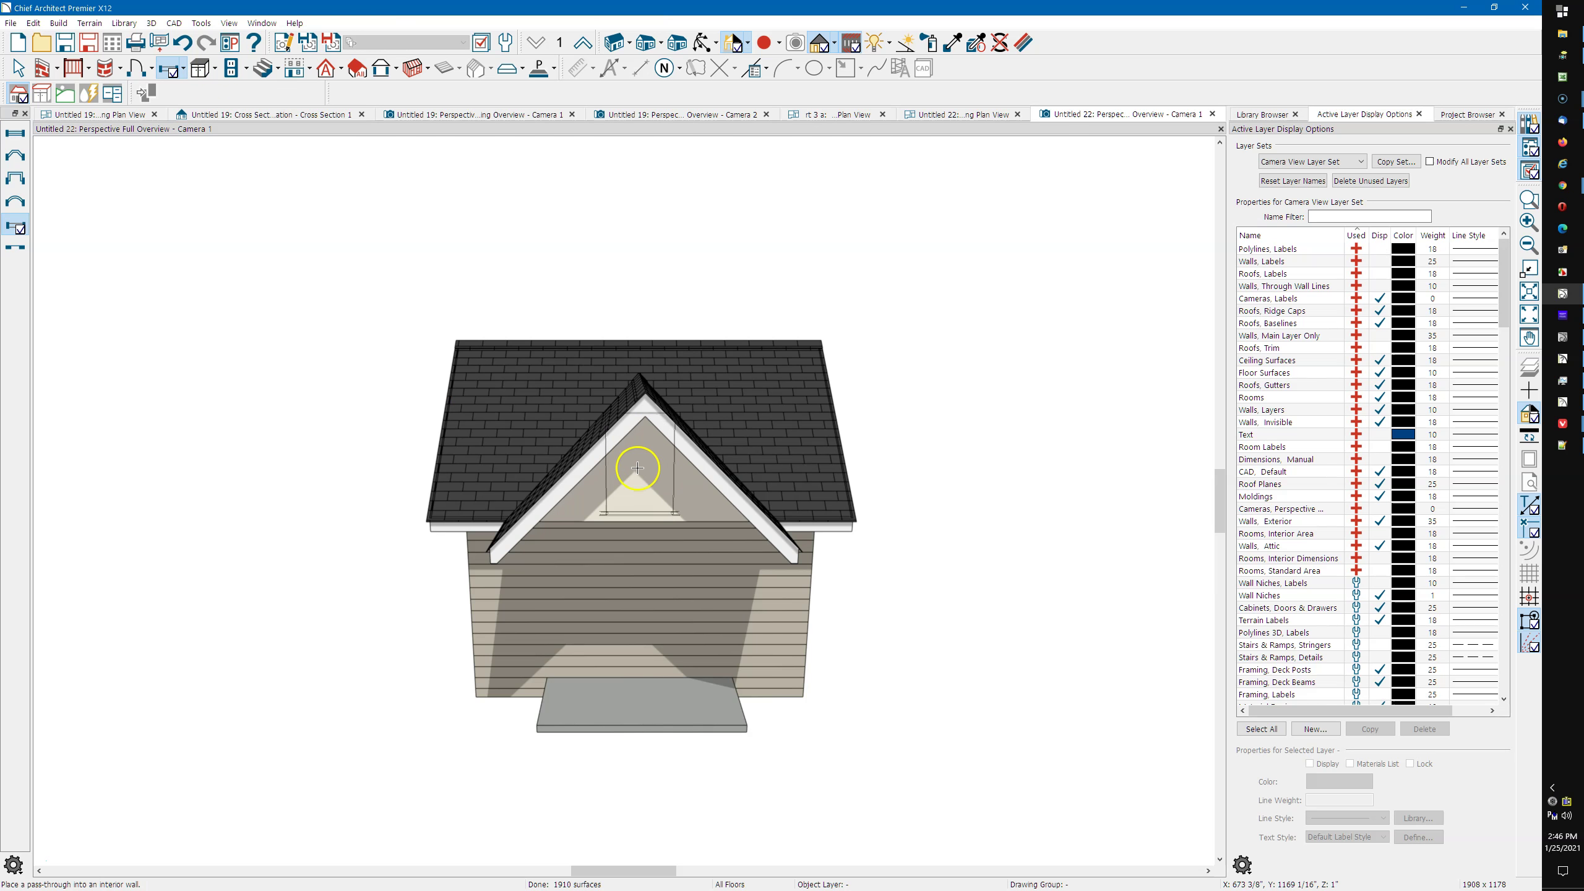
{"action": "left_click", "coordinate": [635, 505]}
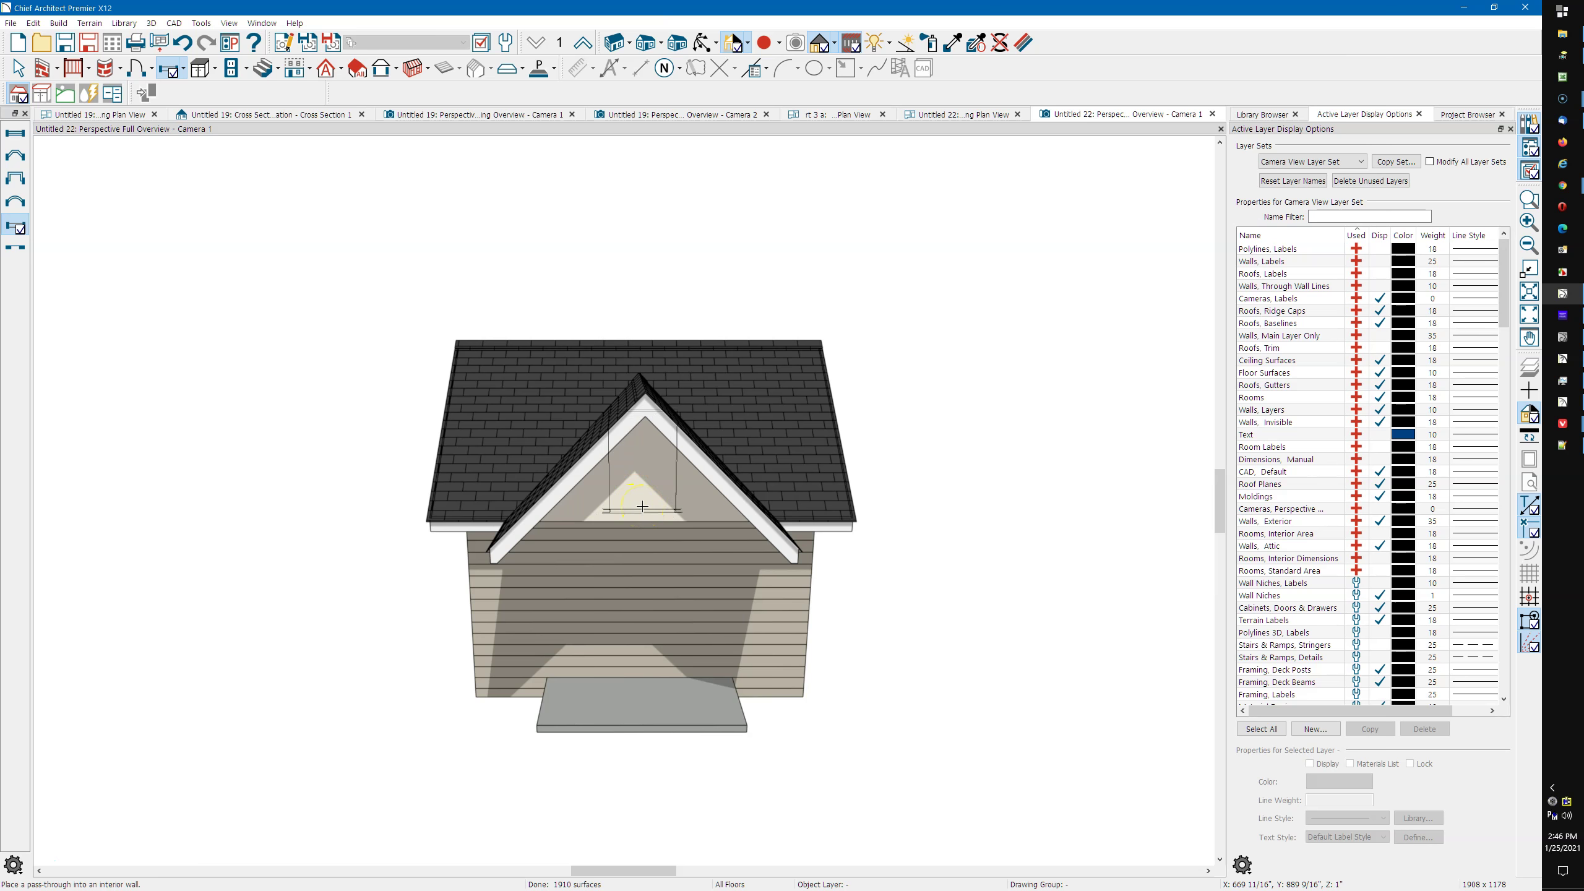
{"action": "key", "text": "Escape"}
{"action": "scroll", "coordinate": [671, 505], "scroll_direction": "up", "scroll_amount": 2}
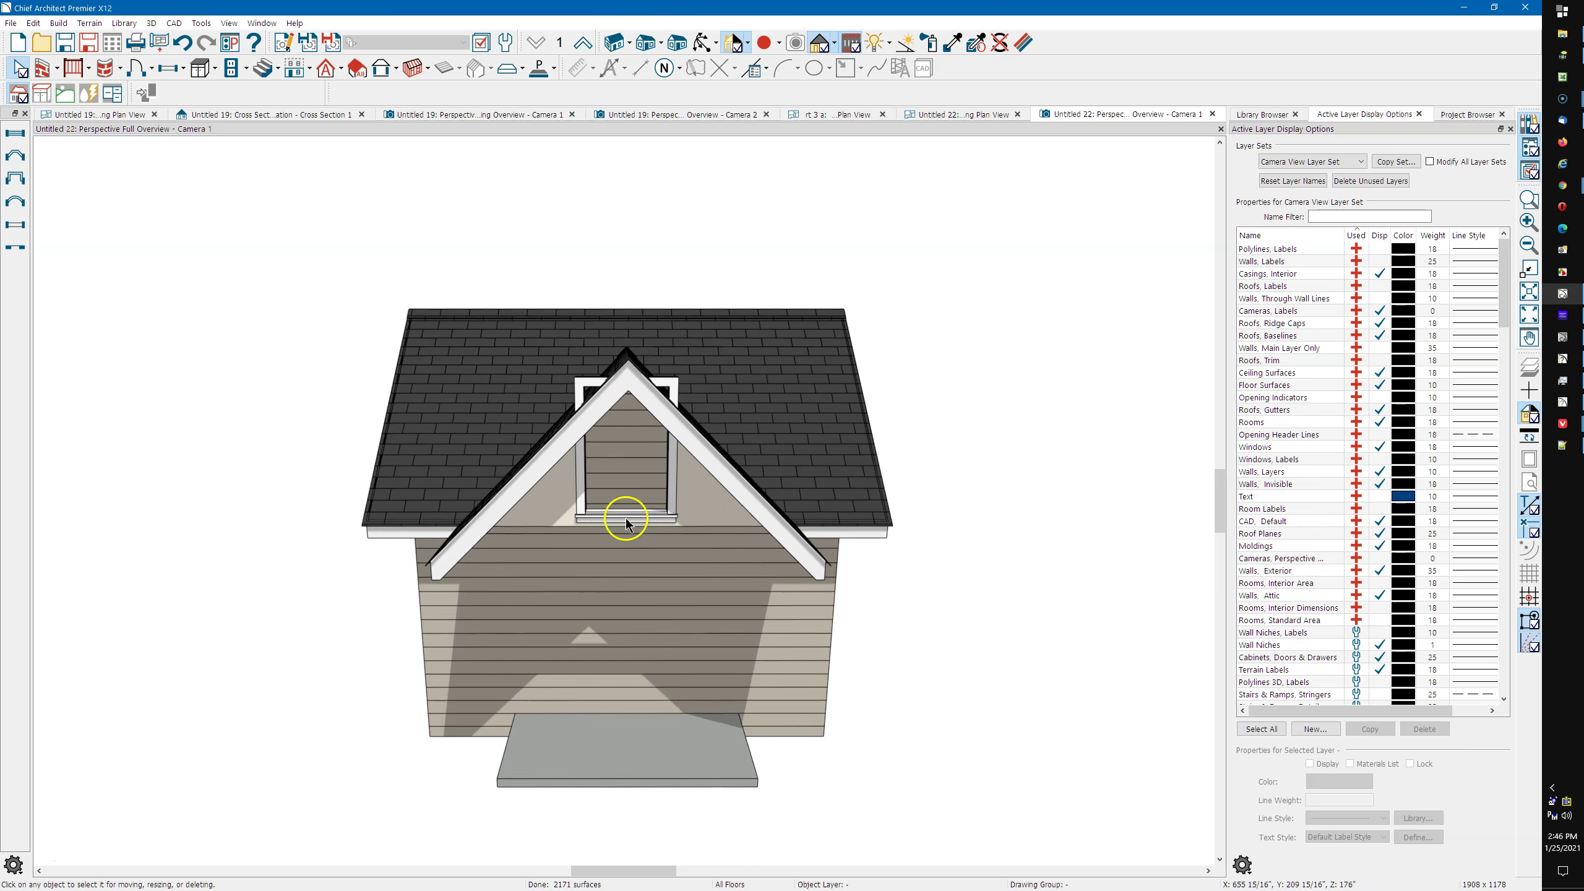
{"action": "left_click", "coordinate": [626, 519]}
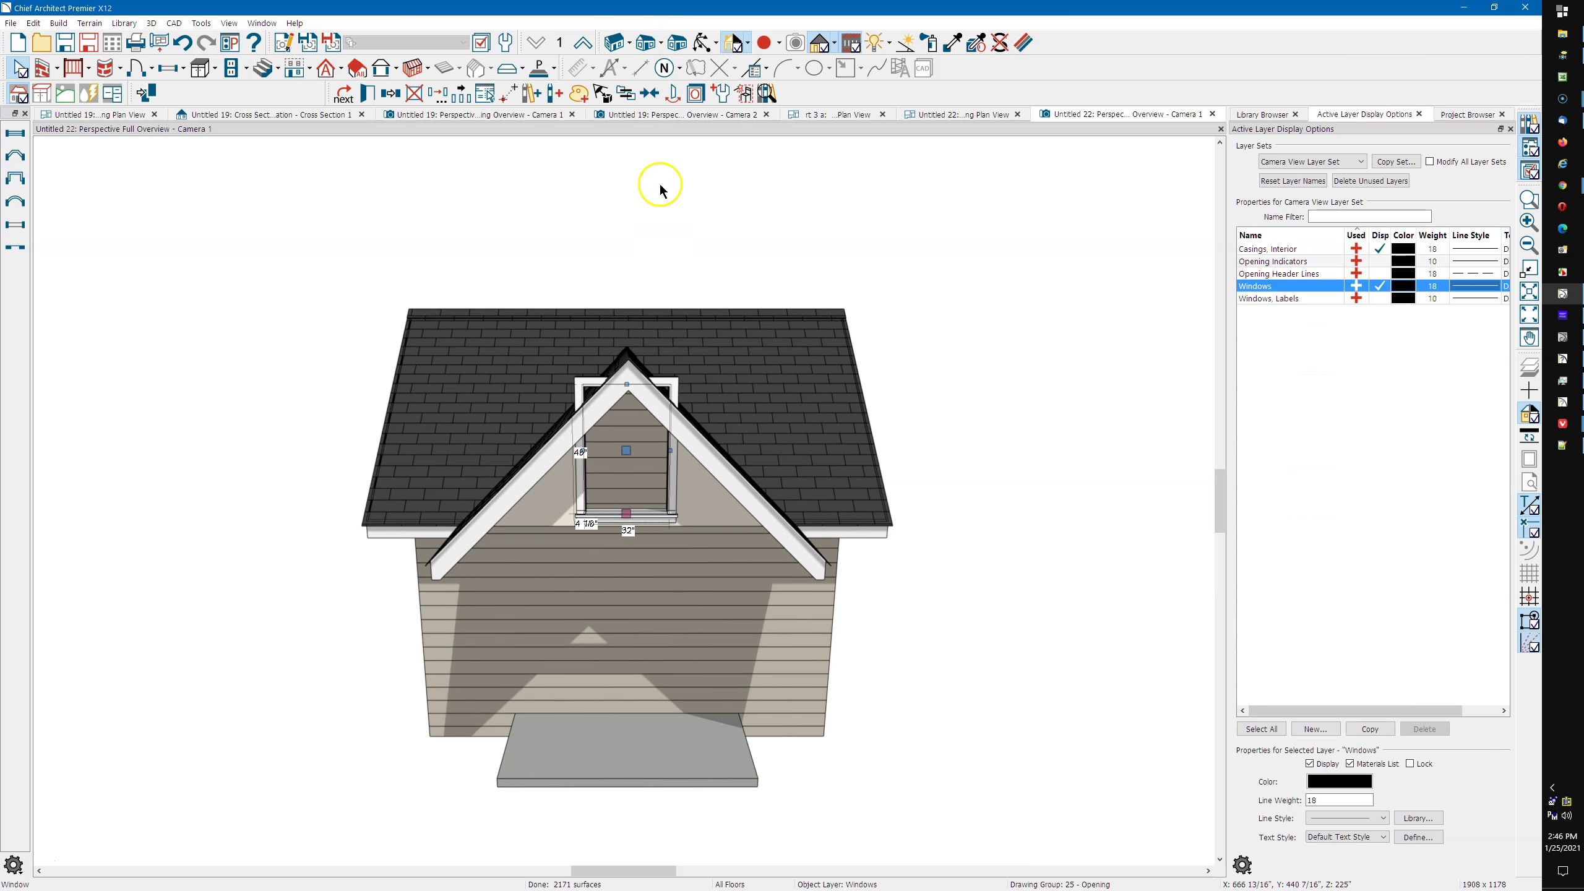
{"action": "key", "text": "Right"}
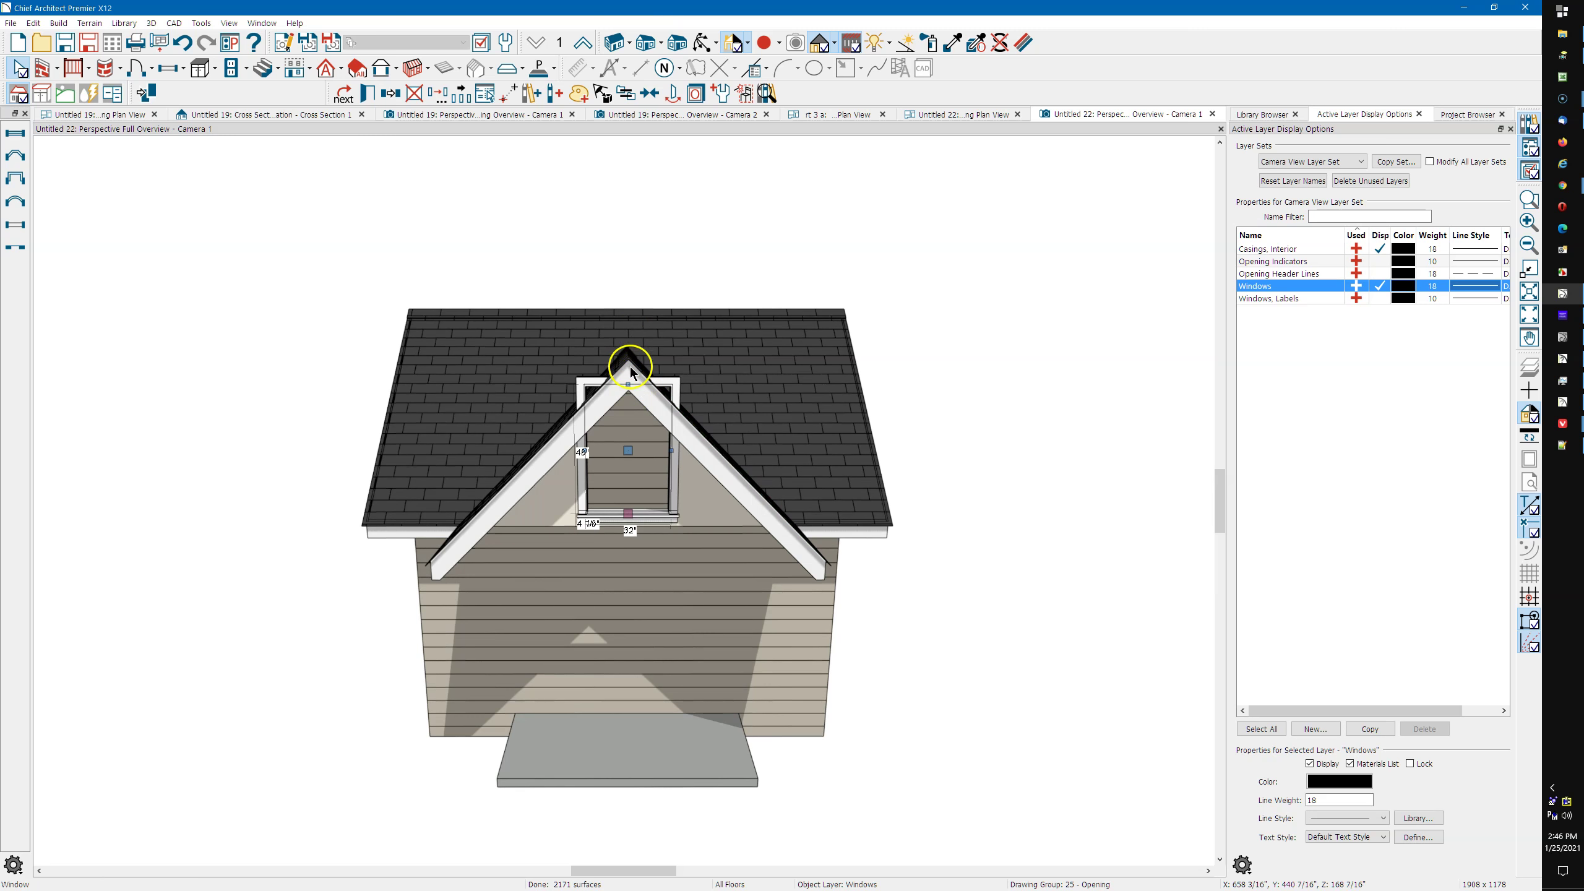
Drag the round-top opening's top handle until it is about 38 5/8" tall
{"action": "left_click_drag", "start_coordinate": [627, 385], "coordinate": [628, 447]}
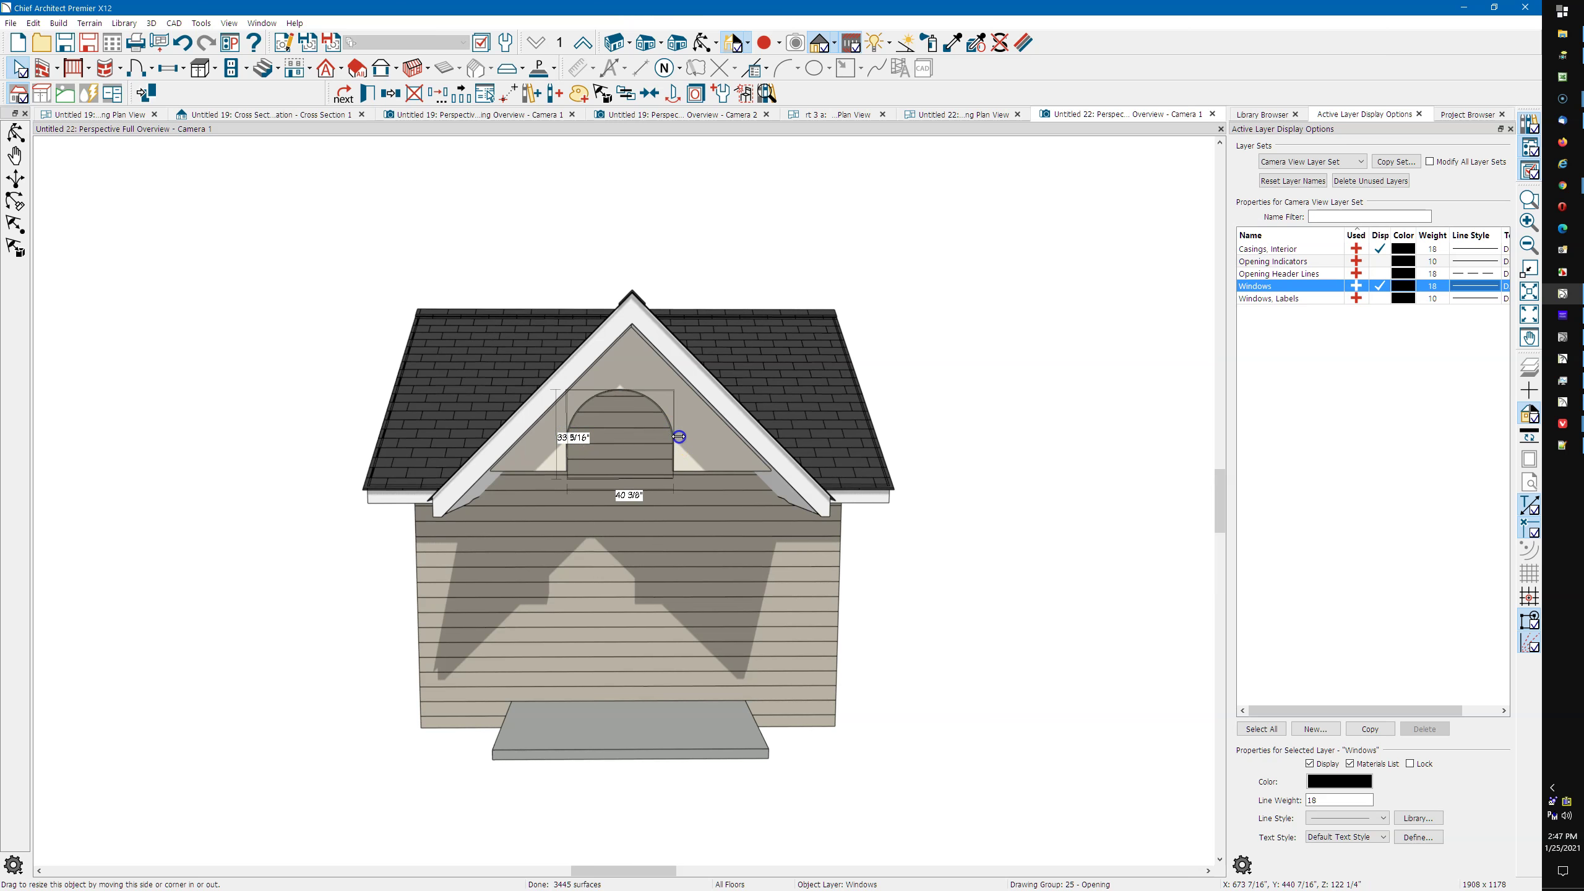
{"action": "left_click", "coordinate": [646, 416]}
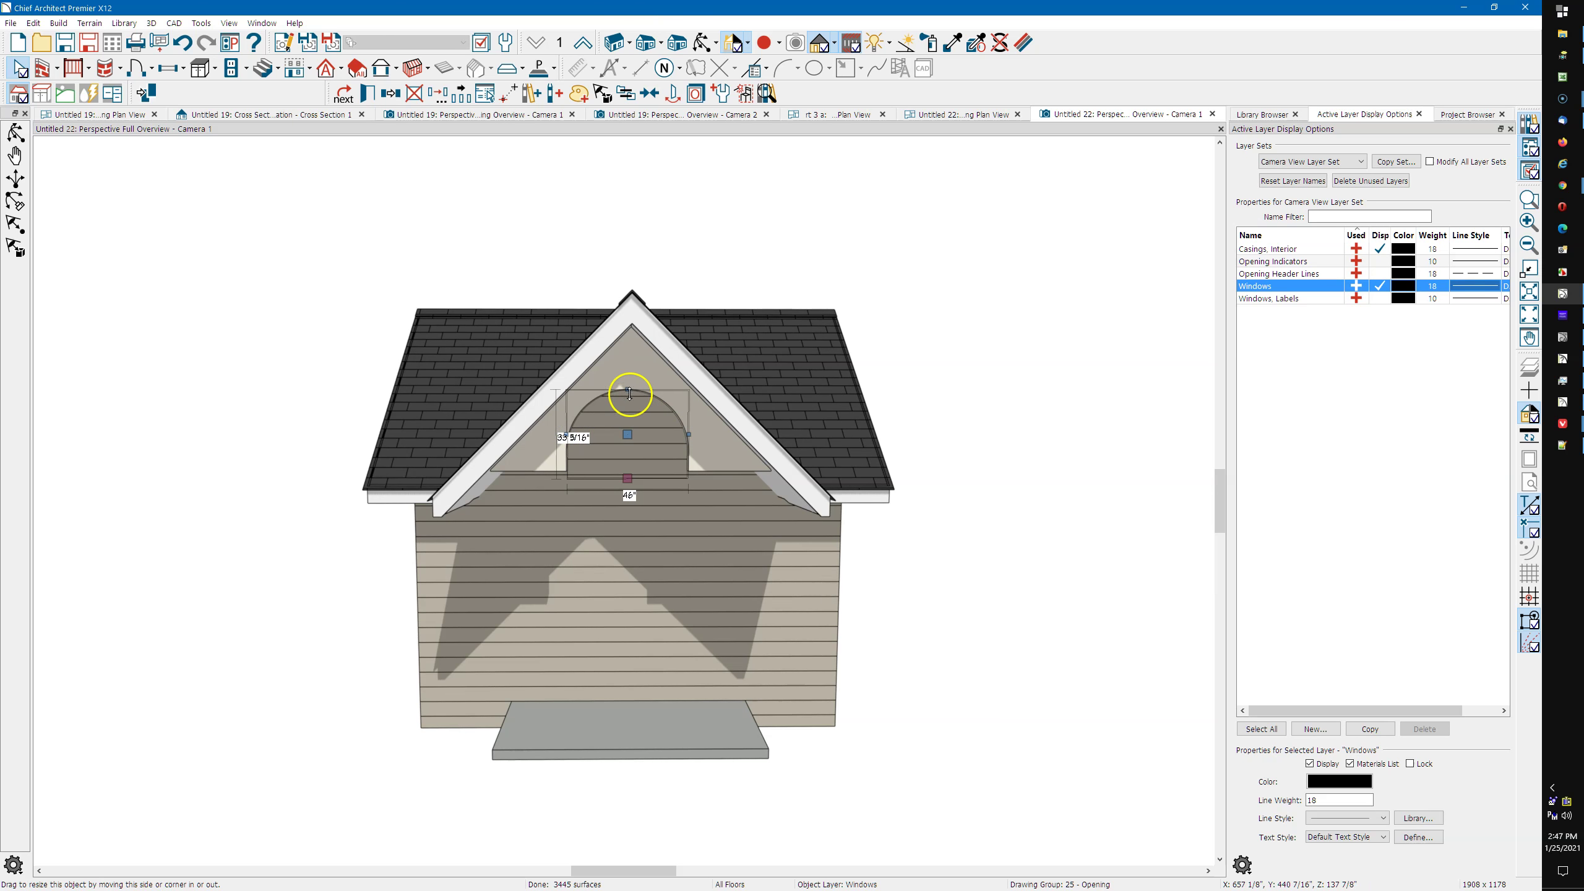
{"action": "left_click_drag", "start_coordinate": [627, 389], "coordinate": [628, 375]}
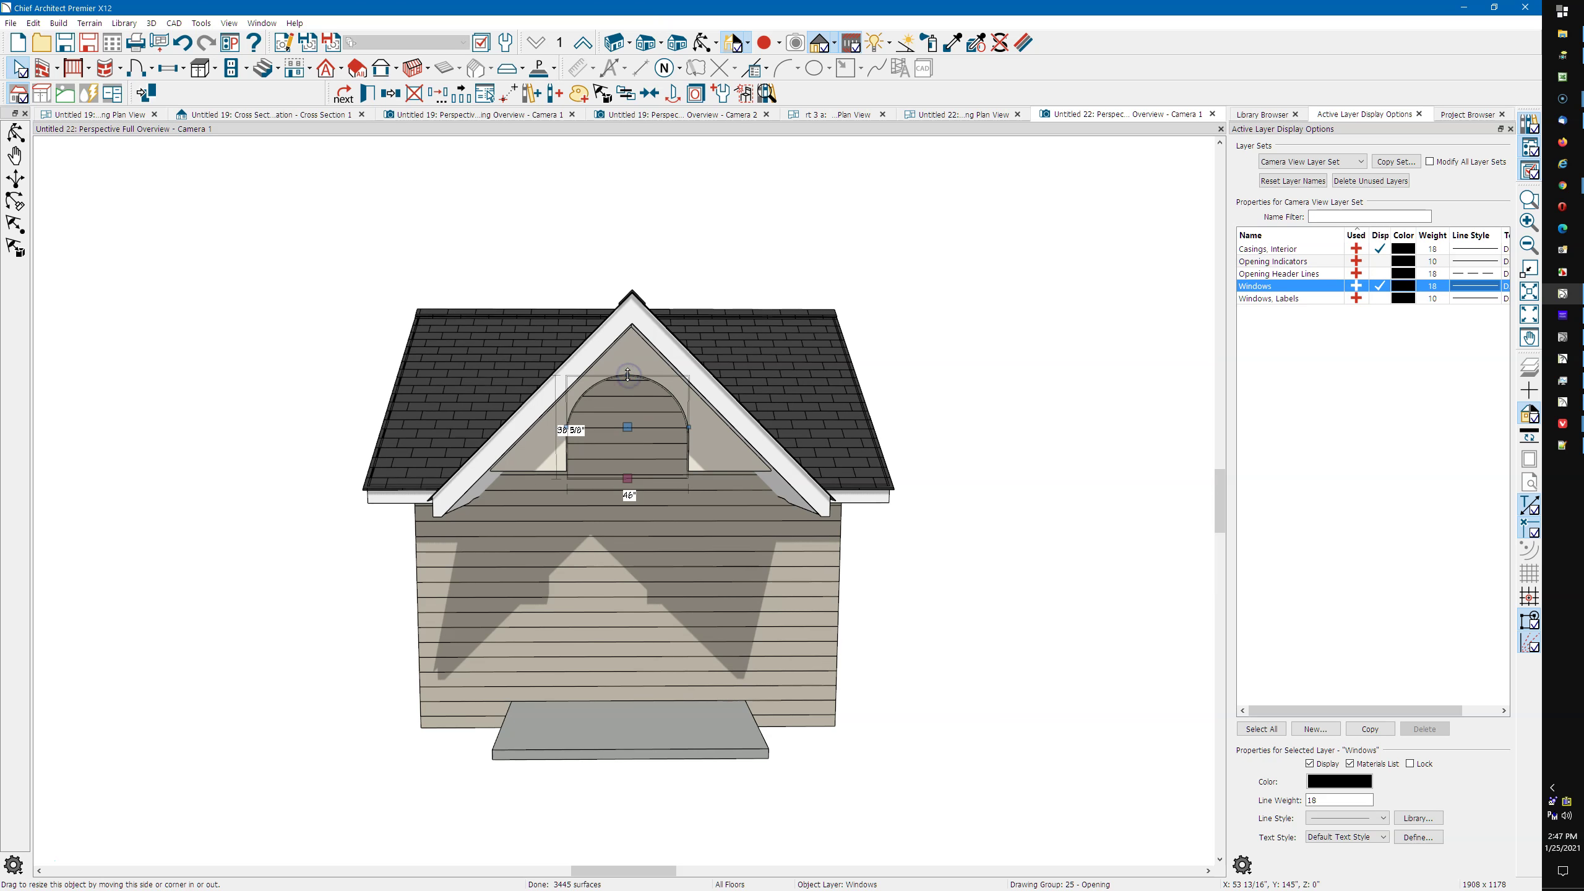
{"action": "left_click", "coordinate": [629, 298]}
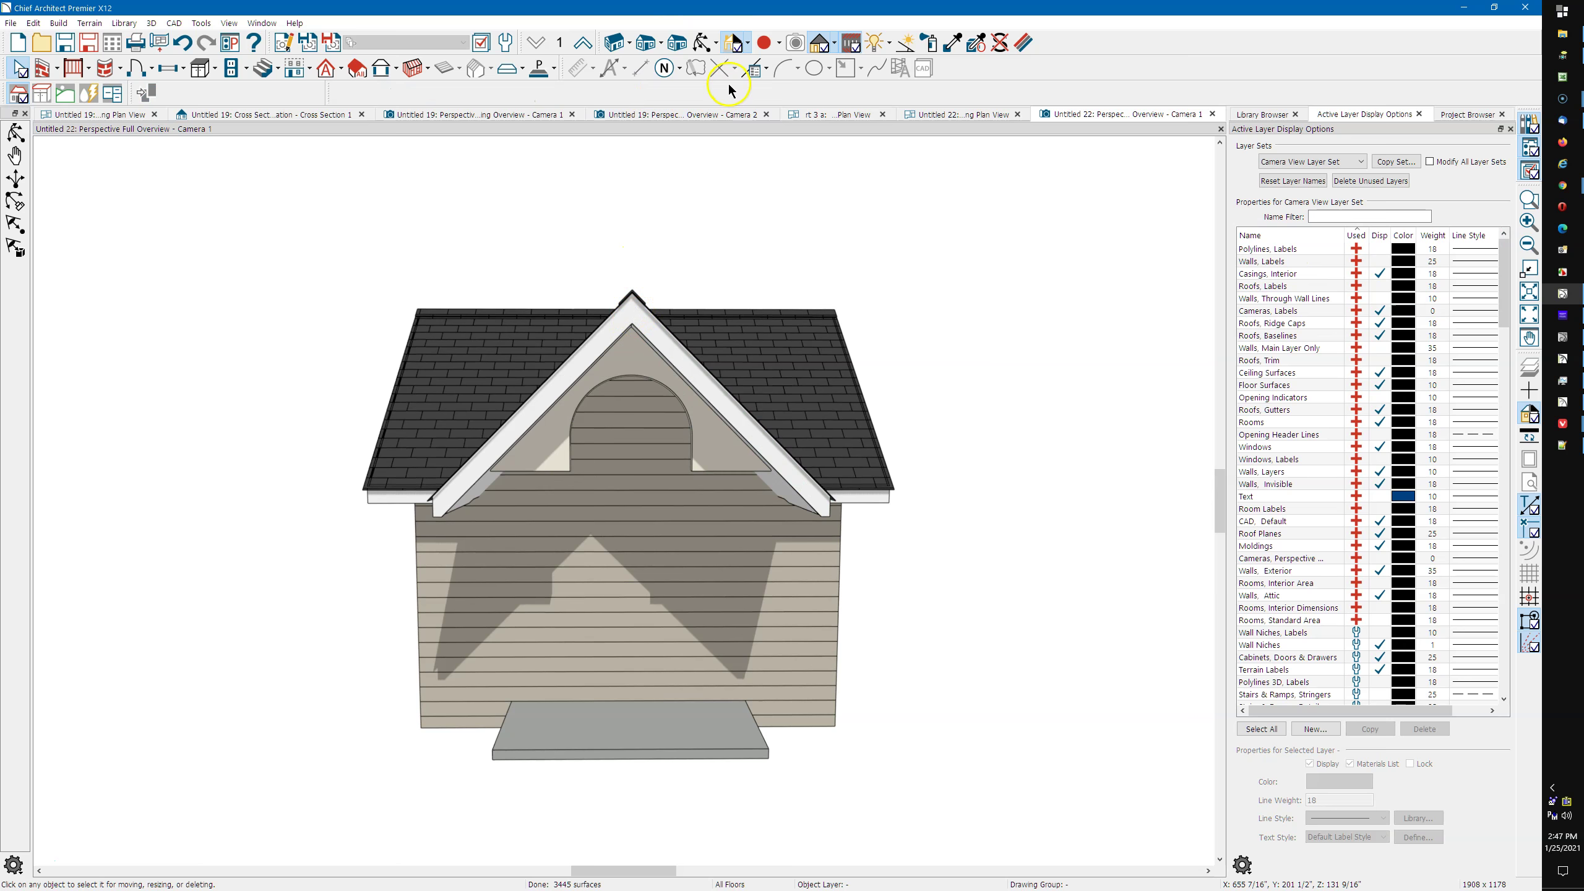
From a side view of the porch gable, open and apply the attic wall's Wall Specification
{"action": "left_click", "coordinate": [702, 43]}
{"action": "left_click_drag", "start_coordinate": [645, 313], "coordinate": [654, 265]}
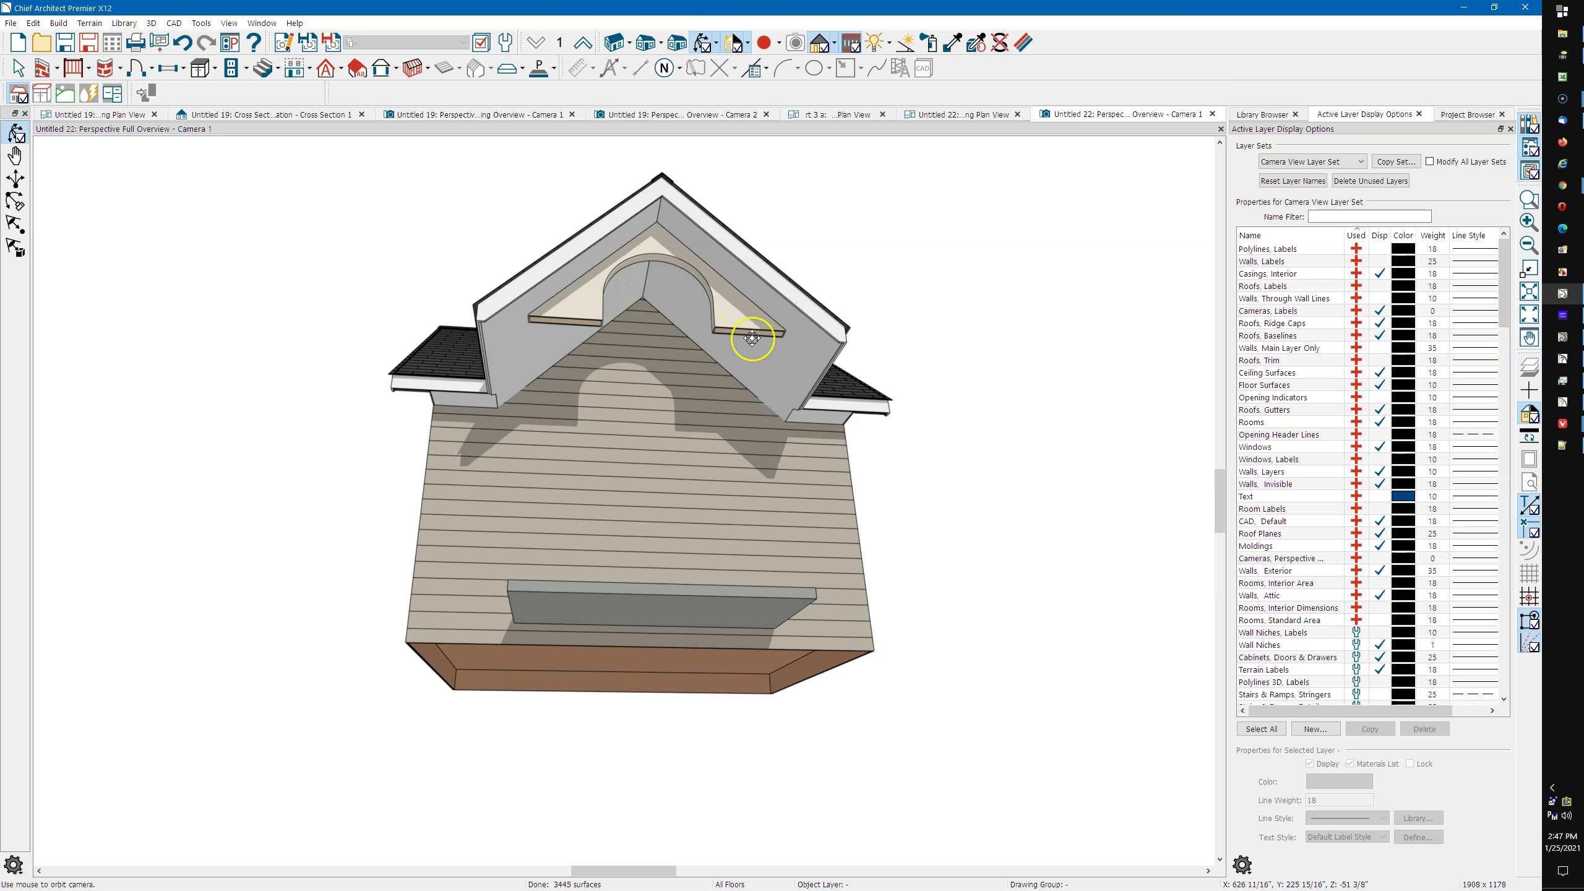
{"action": "left_click_drag", "start_coordinate": [751, 338], "coordinate": [654, 365]}
{"action": "key", "text": "space"}
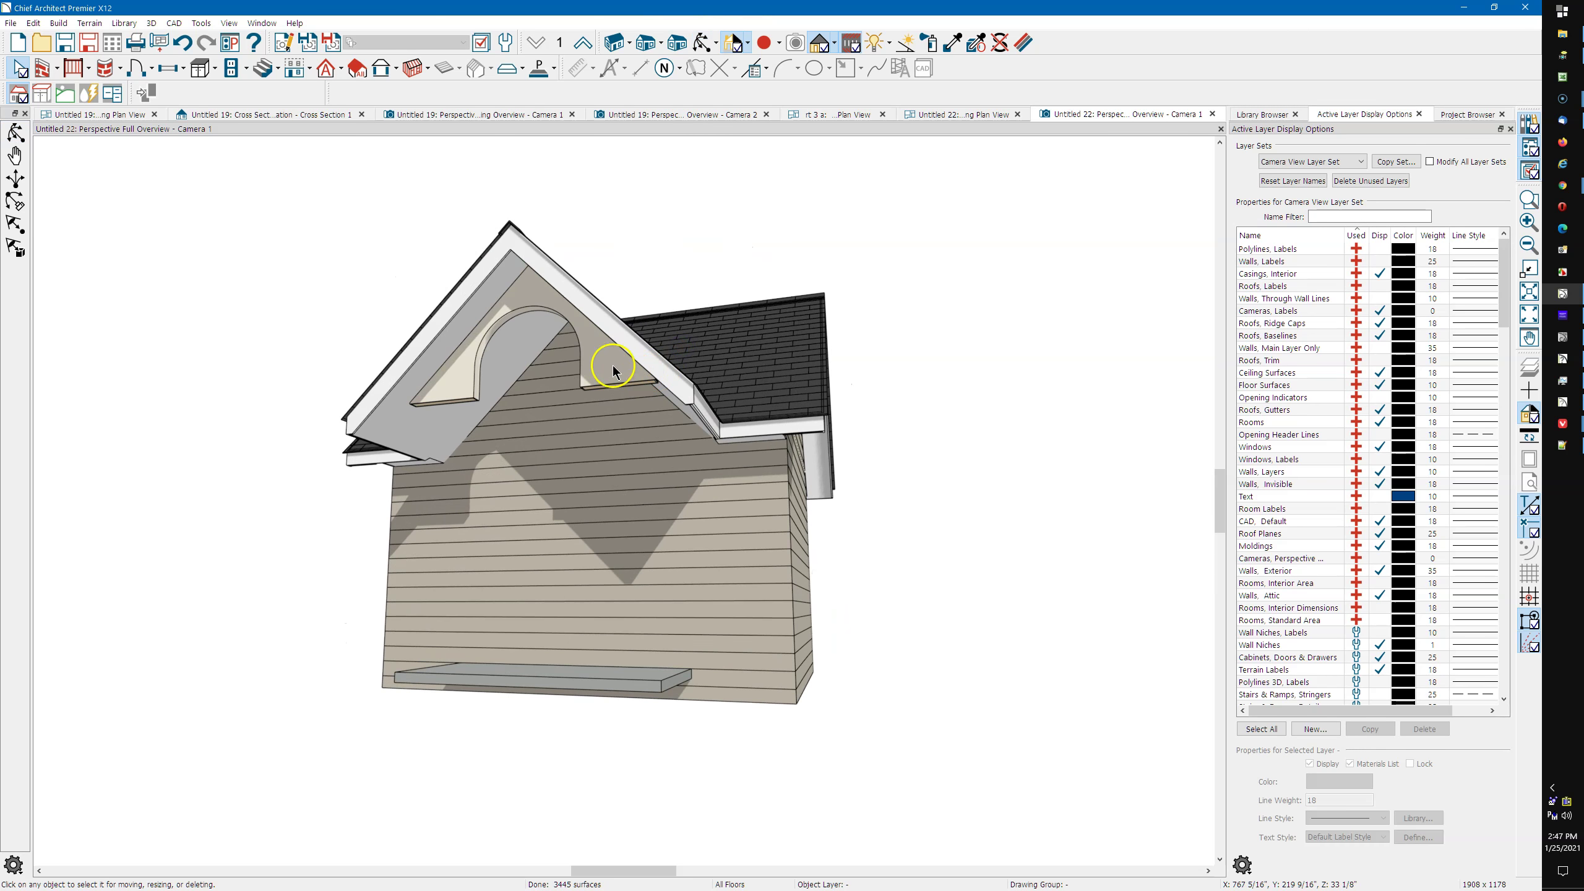
{"action": "double_click", "coordinate": [611, 371]}
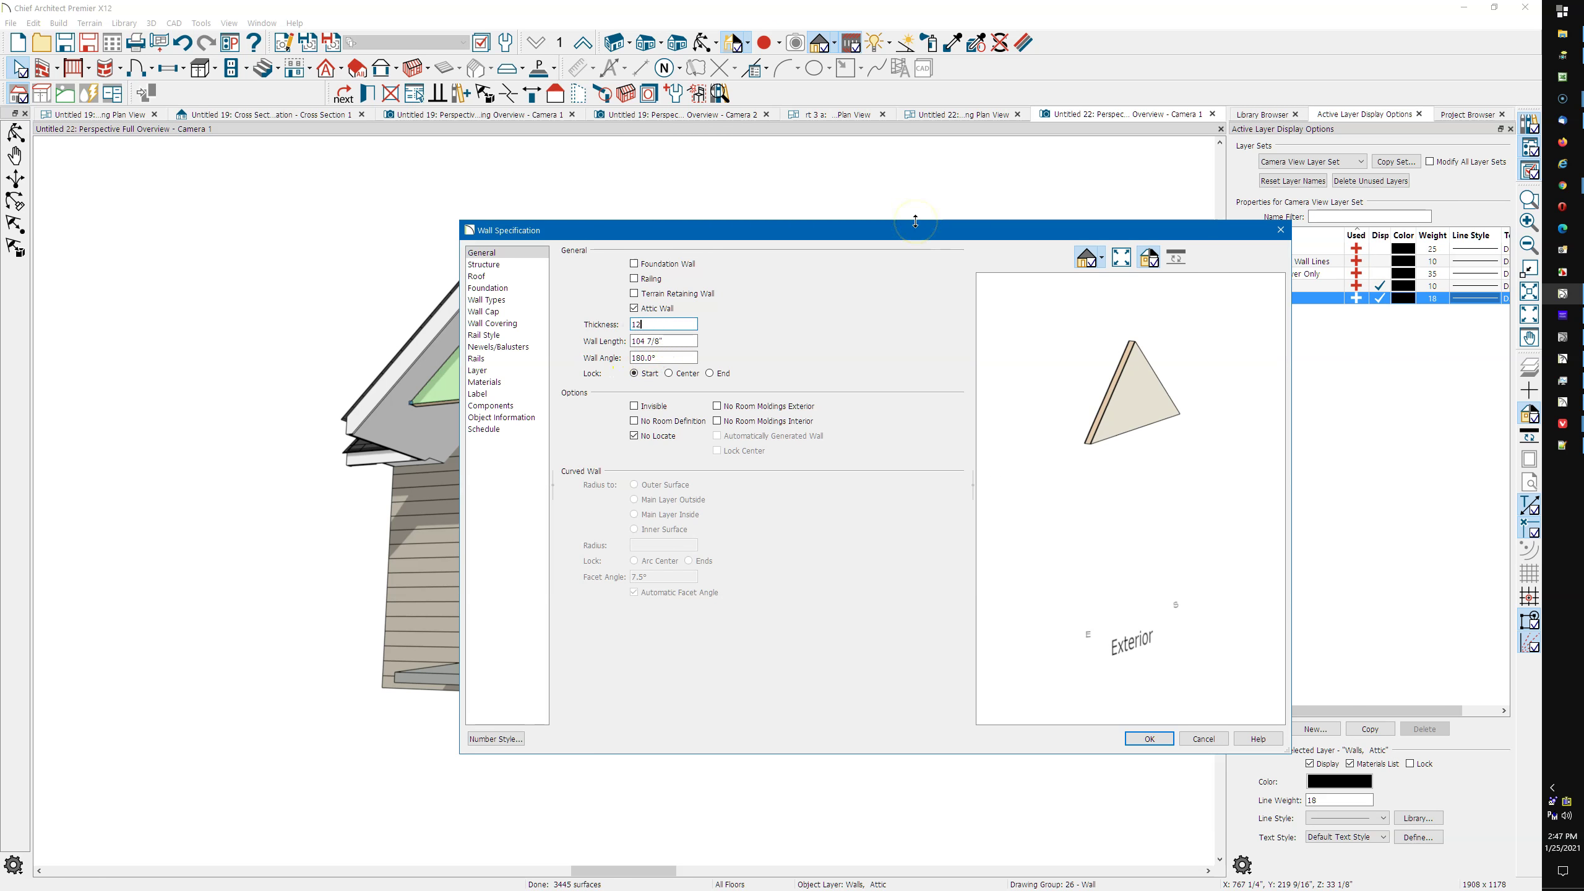
{"action": "key", "text": "Return"}
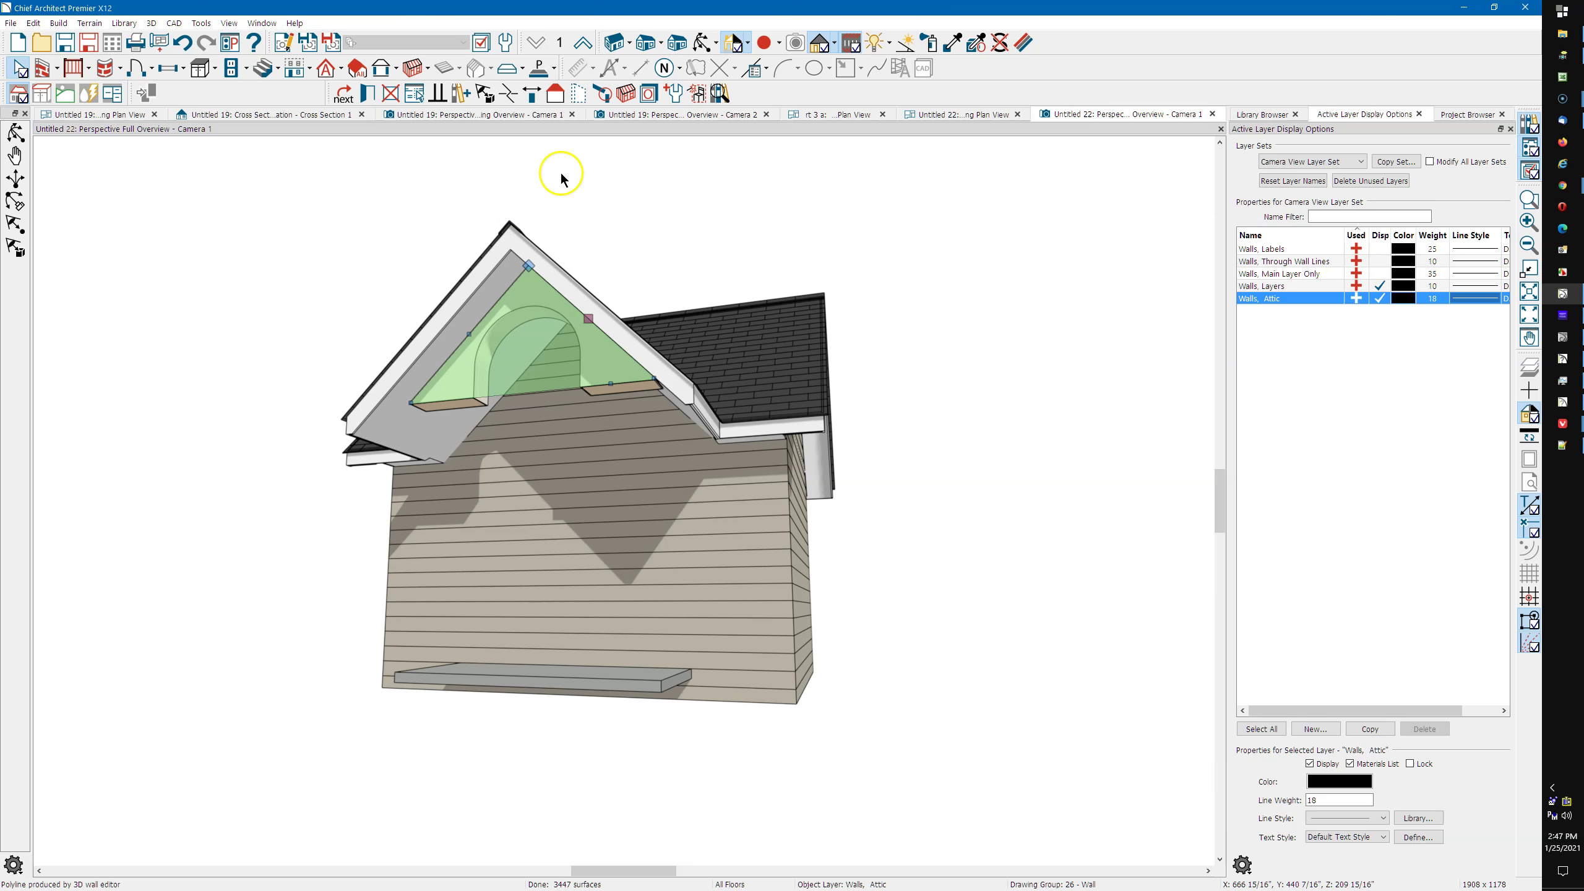
From the front view, select the attic gable wall and drag its bottom edge lower
{"action": "left_click", "coordinate": [701, 50]}
{"action": "left_click_drag", "start_coordinate": [591, 371], "coordinate": [707, 453]}
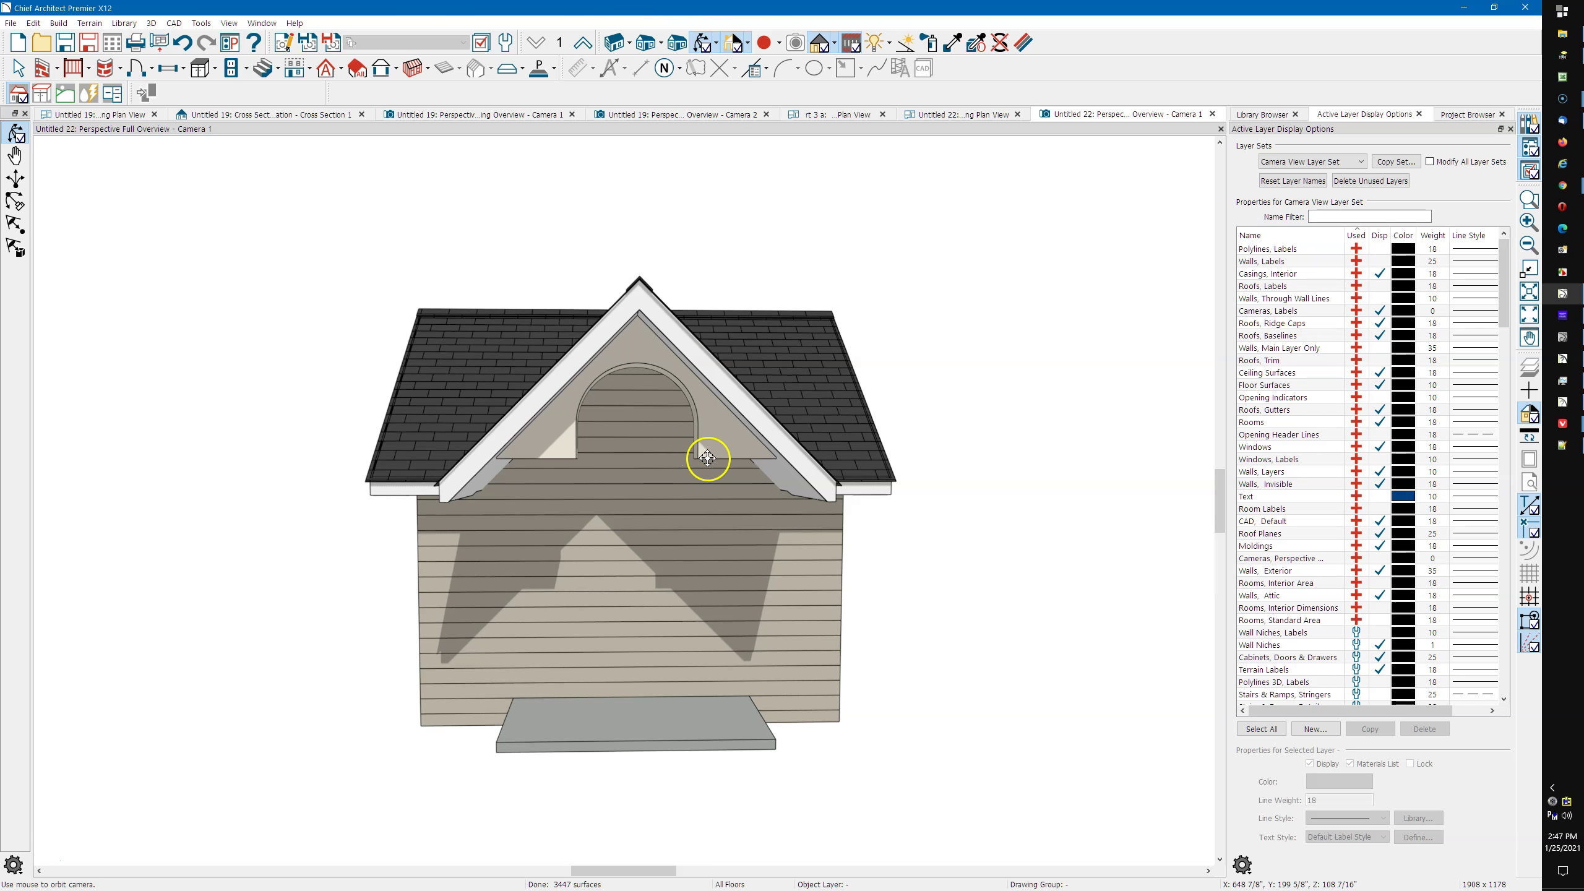
{"action": "scroll", "coordinate": [707, 453], "scroll_direction": "up", "scroll_amount": 2}
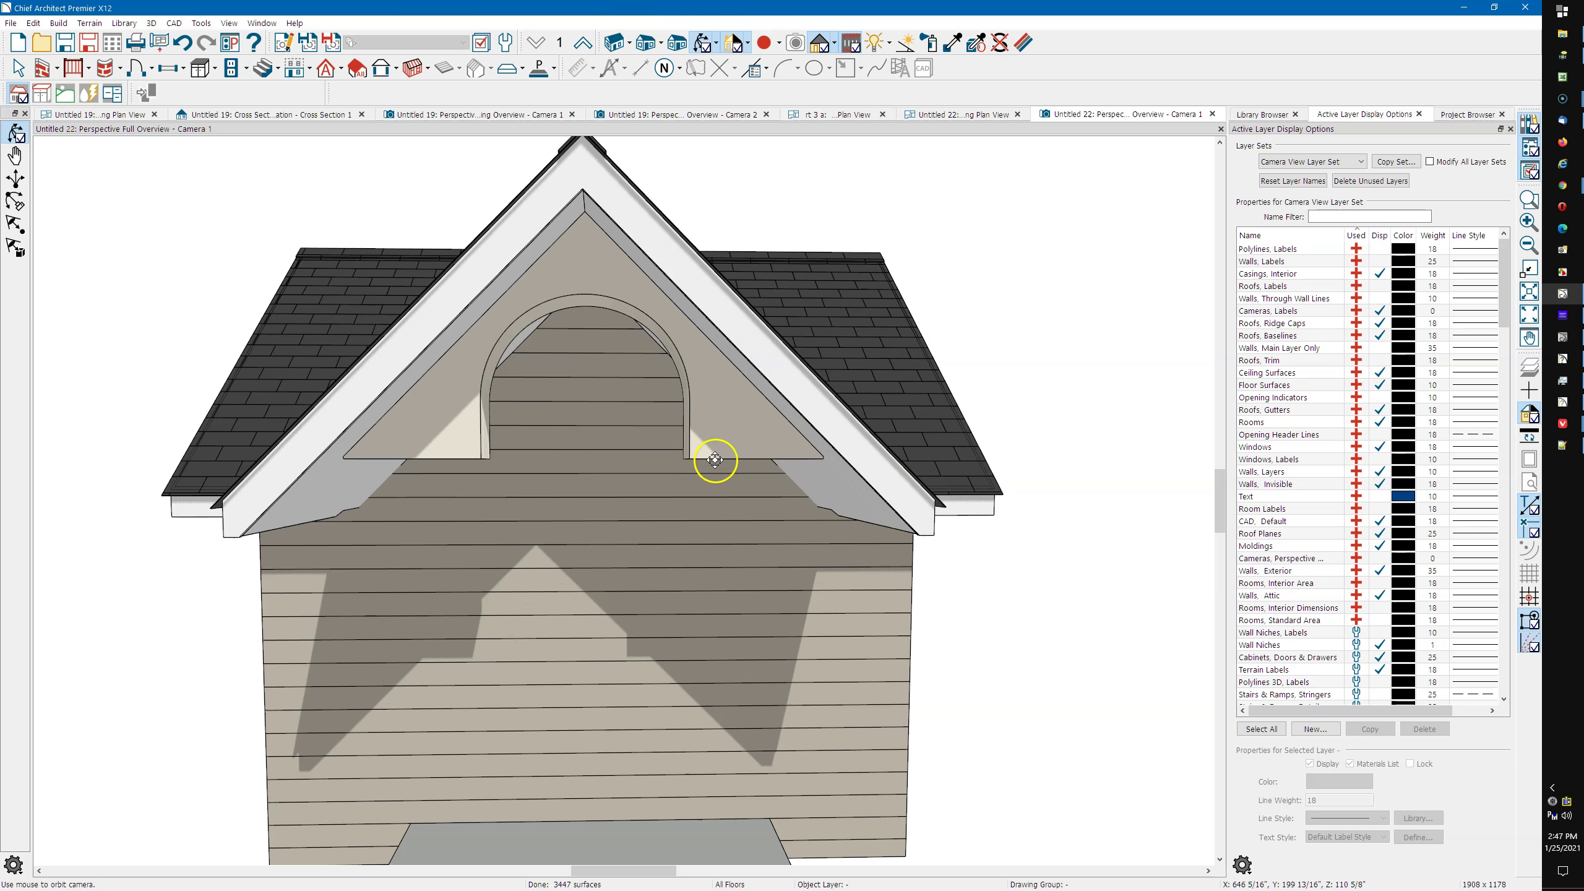
{"action": "key", "text": "space"}
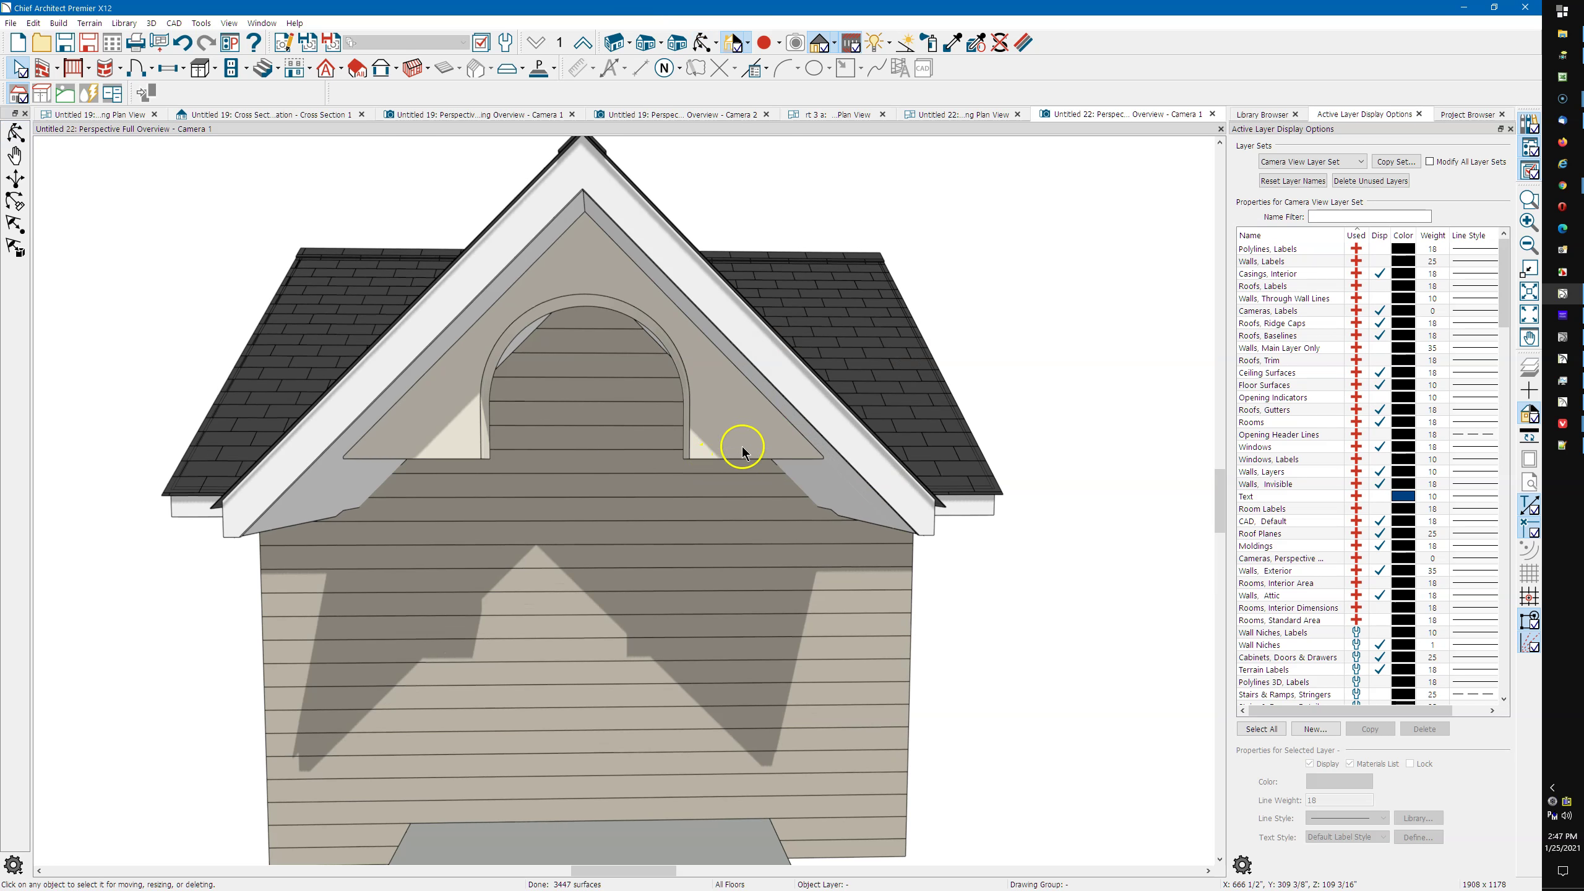
{"action": "left_click", "coordinate": [741, 448]}
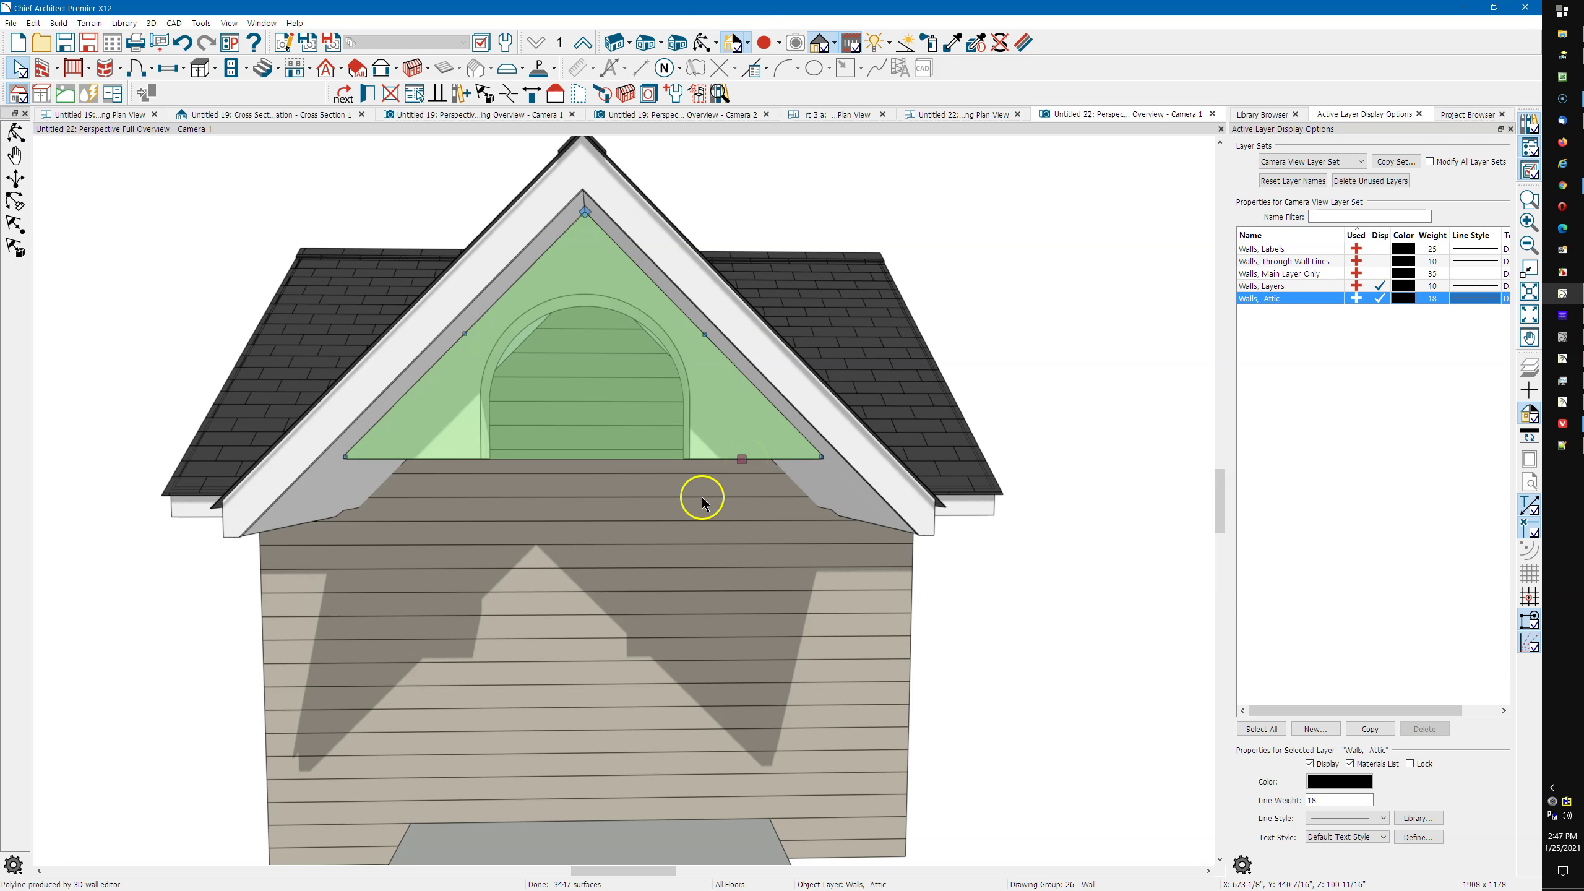
{"action": "left_click", "coordinate": [742, 460]}
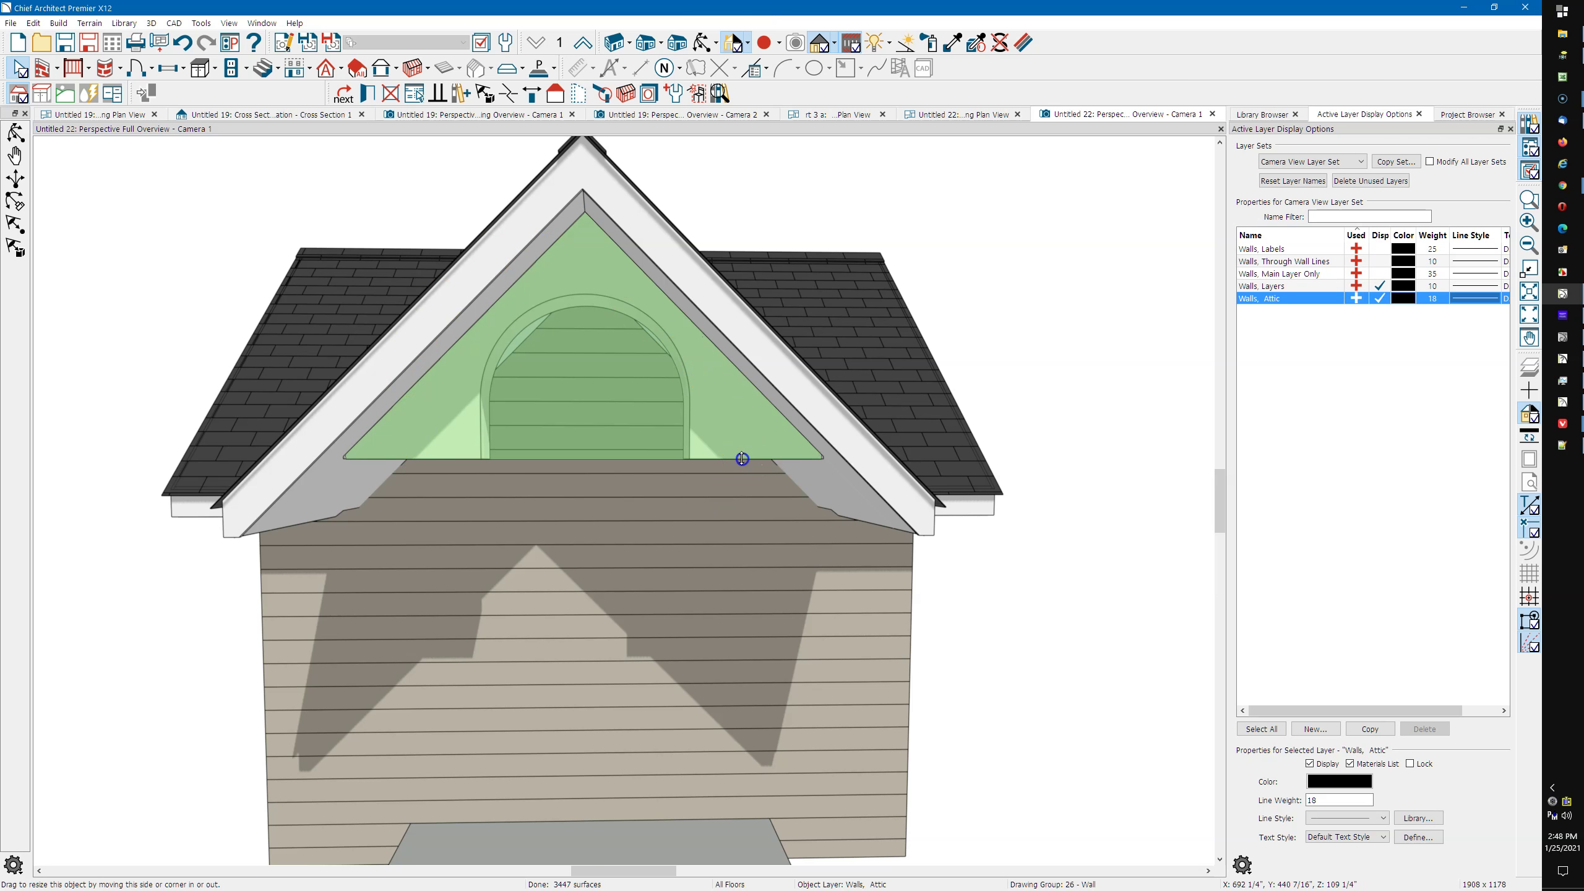
{"action": "left_click_drag", "start_coordinate": [740, 460], "coordinate": [742, 488]}
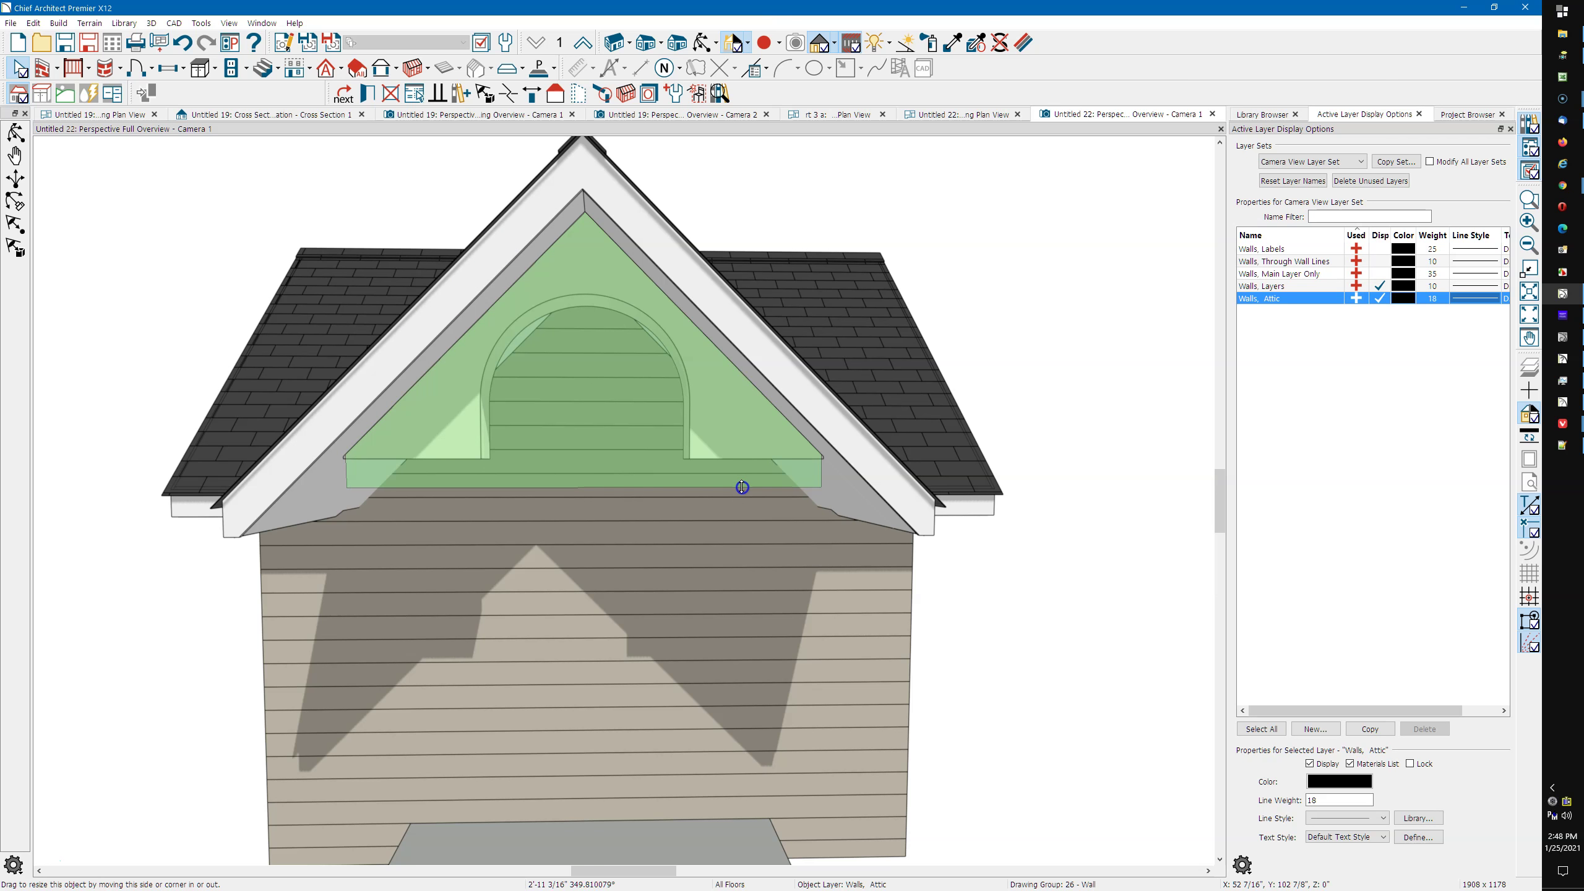
Pull the attic wall's right edge out and back inside the gable trim, then lower its bottom further
{"action": "left_click", "coordinate": [823, 465]}
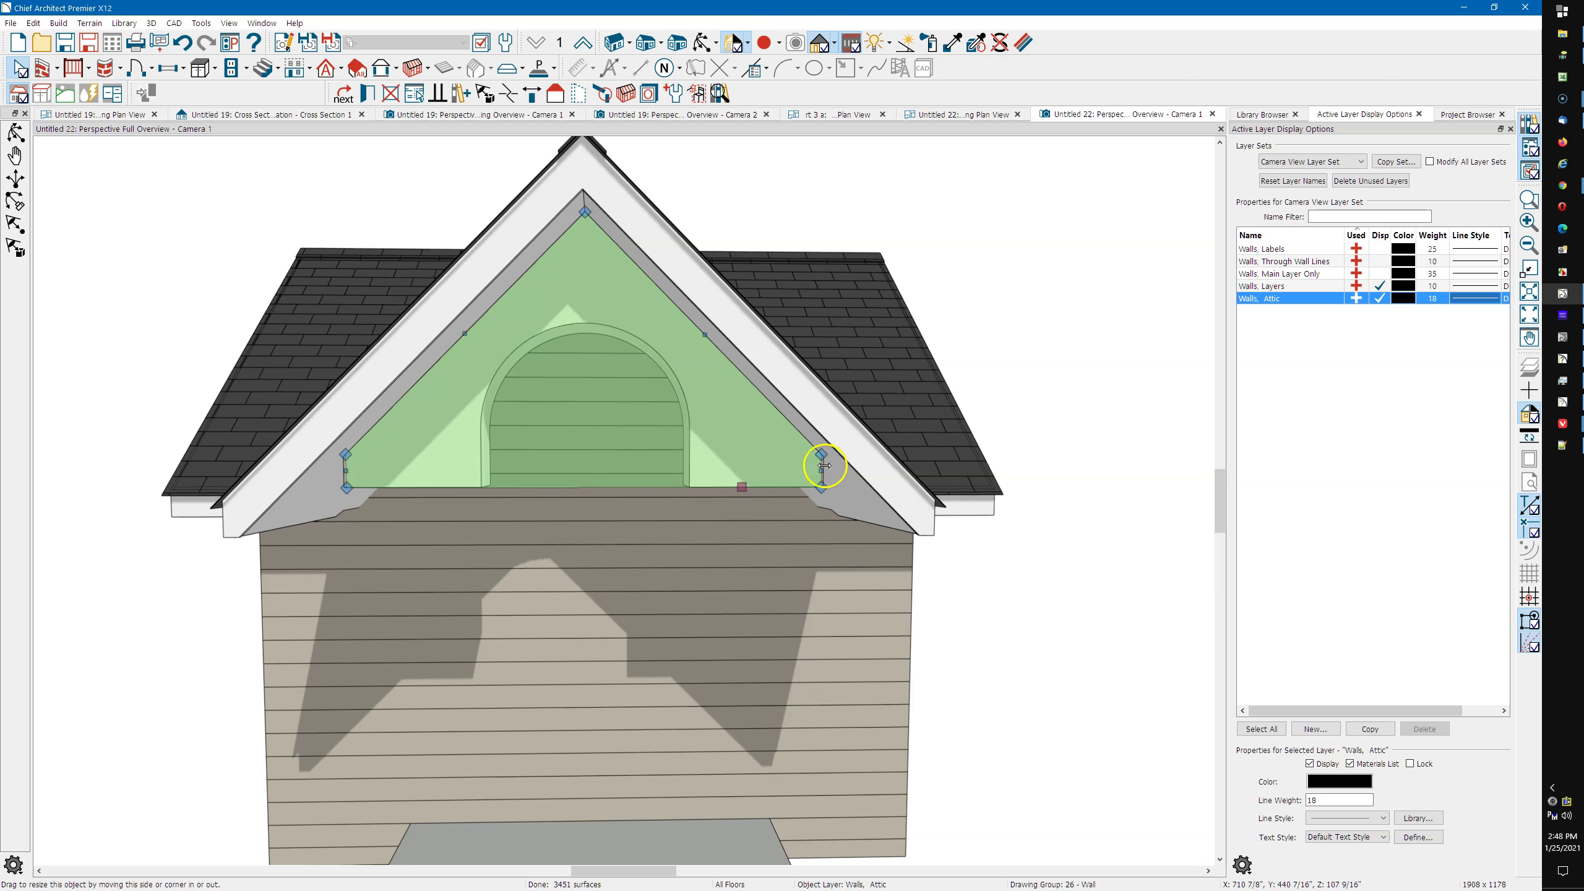
{"action": "left_click_drag", "start_coordinate": [823, 465], "coordinate": [828, 472]}
{"action": "scroll", "coordinate": [722, 412], "scroll_direction": "down", "scroll_amount": 2}
{"action": "left_click", "coordinate": [646, 488]}
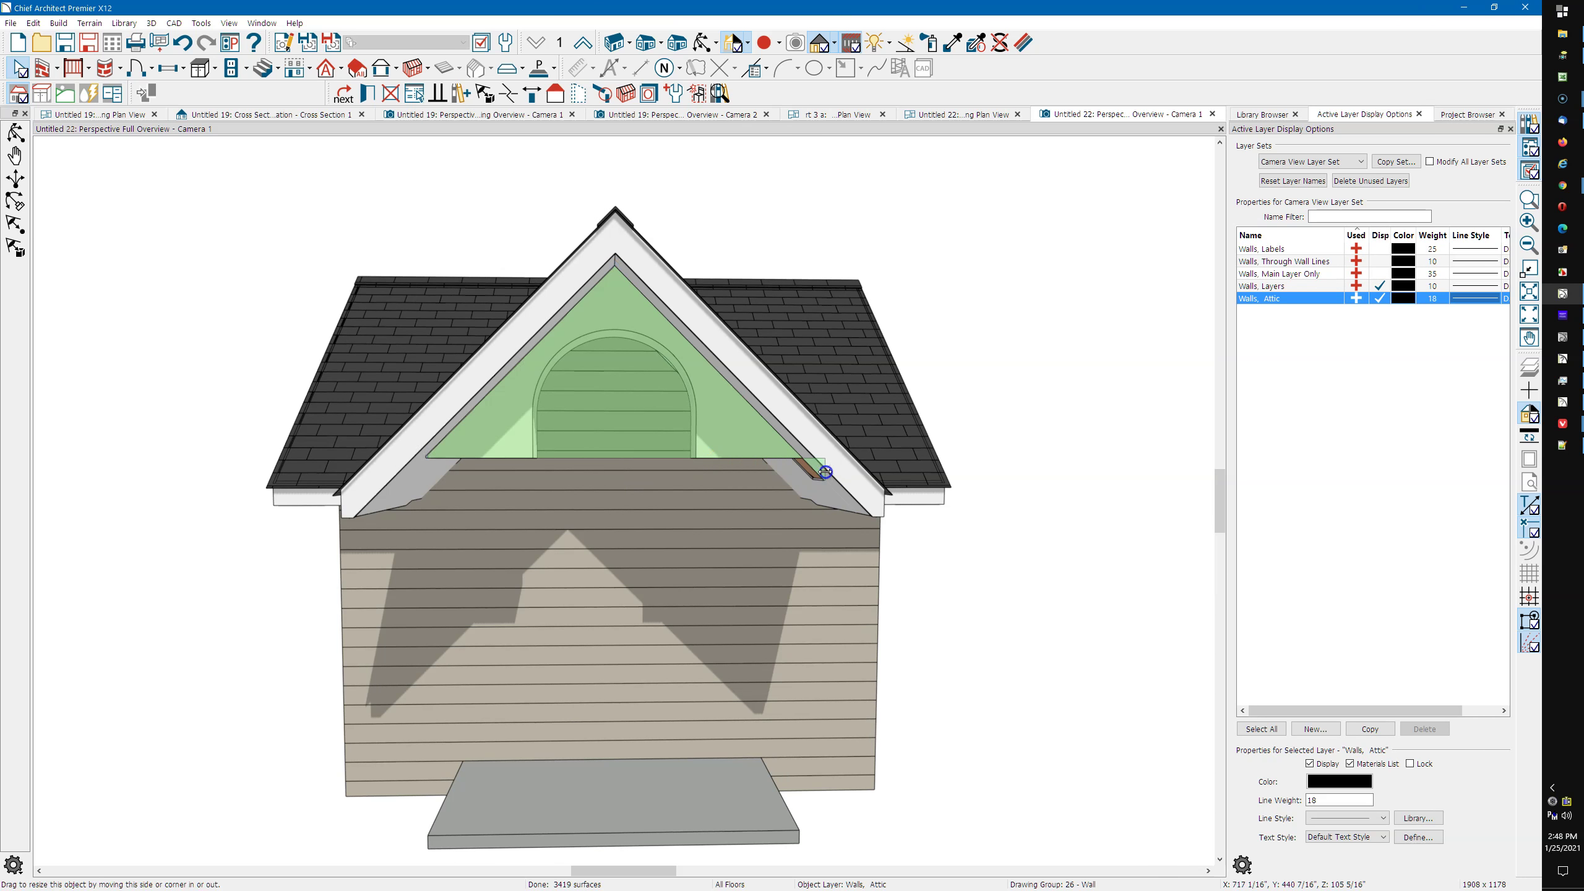
{"action": "left_click_drag", "start_coordinate": [825, 470], "coordinate": [803, 463]}
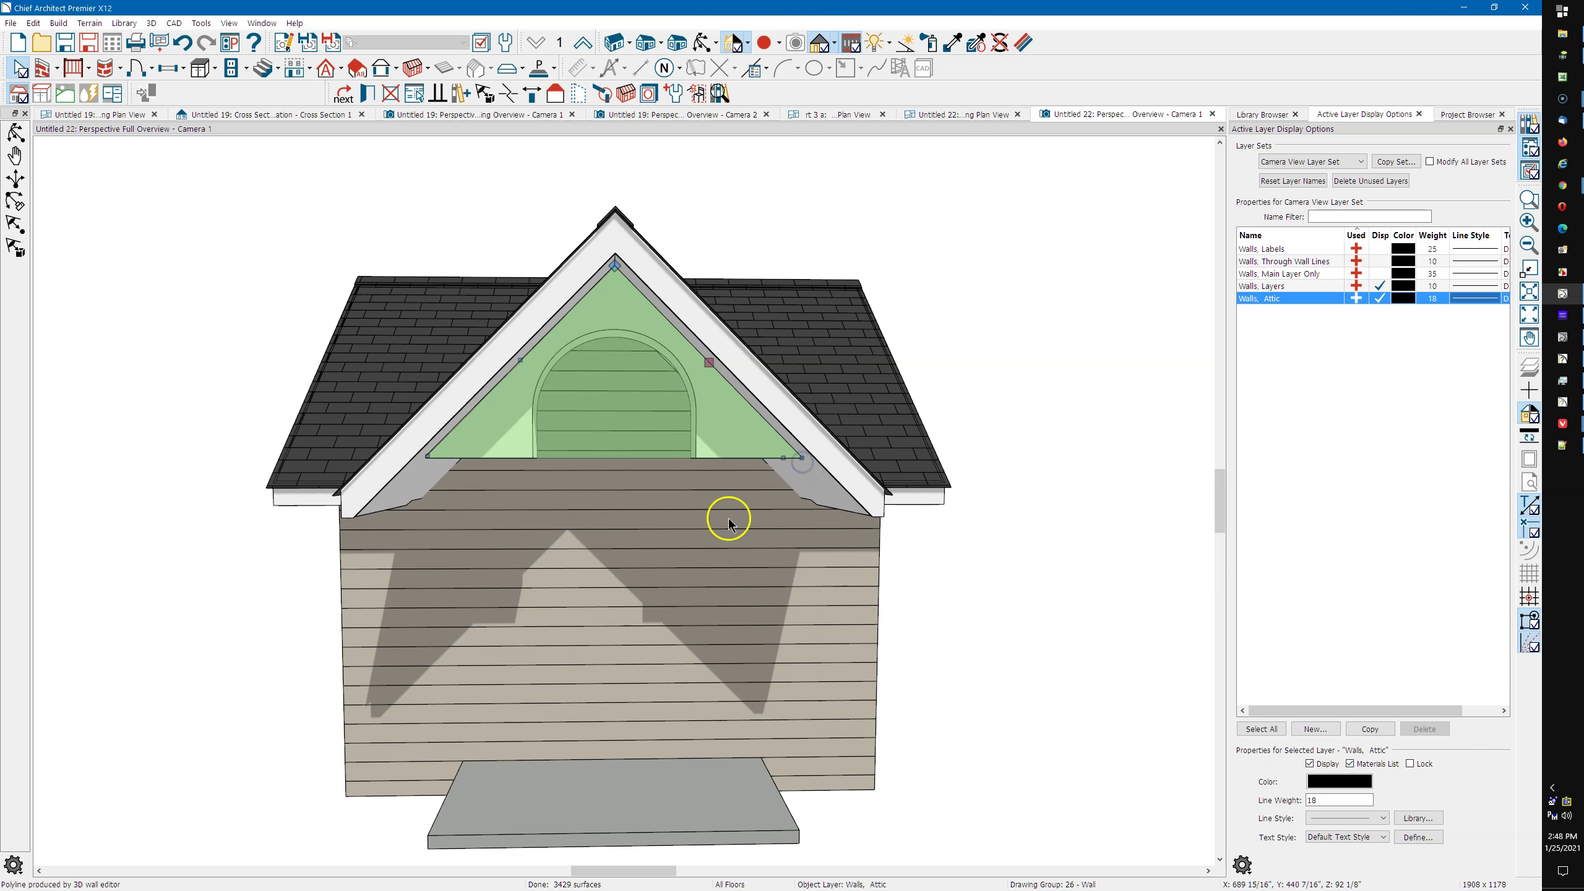
{"action": "left_click_drag", "start_coordinate": [474, 458], "coordinate": [476, 475]}
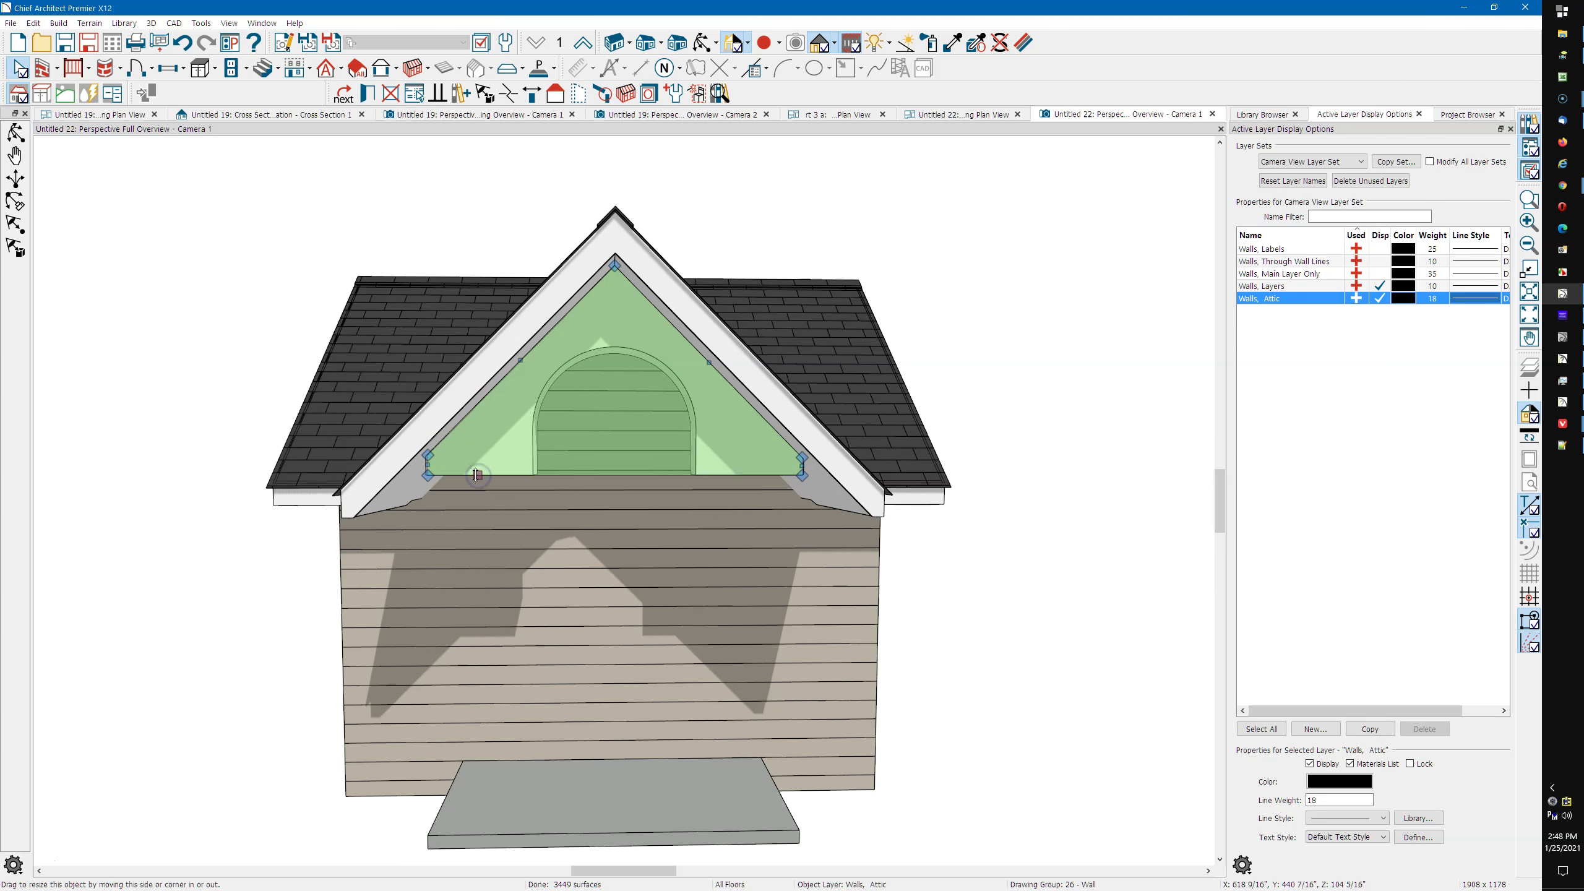
Turn on Default Wall Bottom Height in the attic wall's Structure settings
{"action": "double_click", "coordinate": [490, 445]}
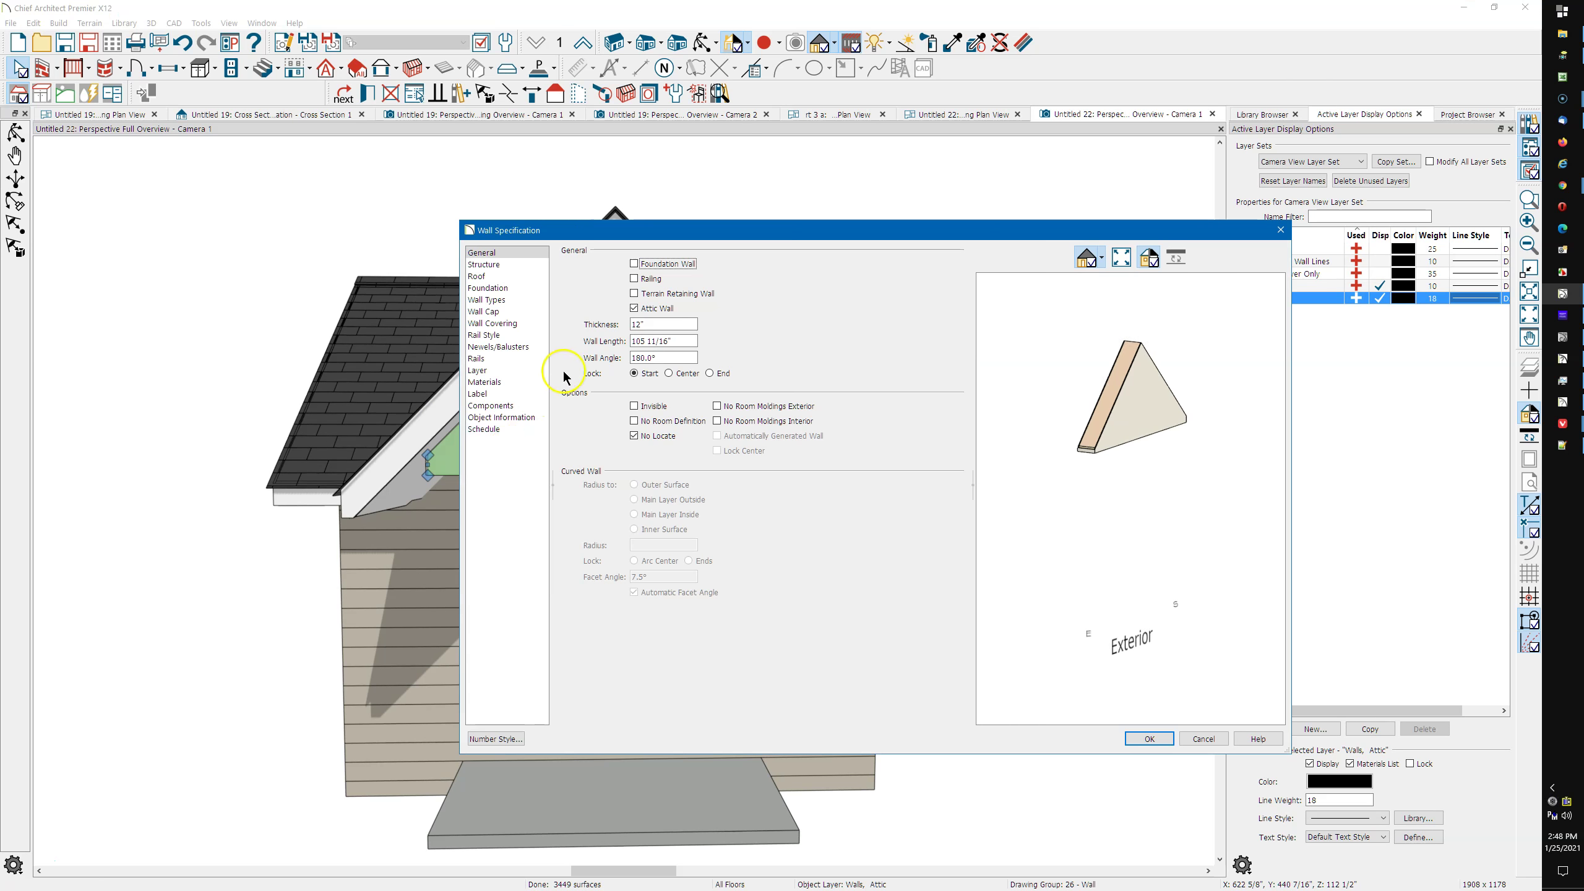
{"action": "left_click", "coordinate": [535, 265]}
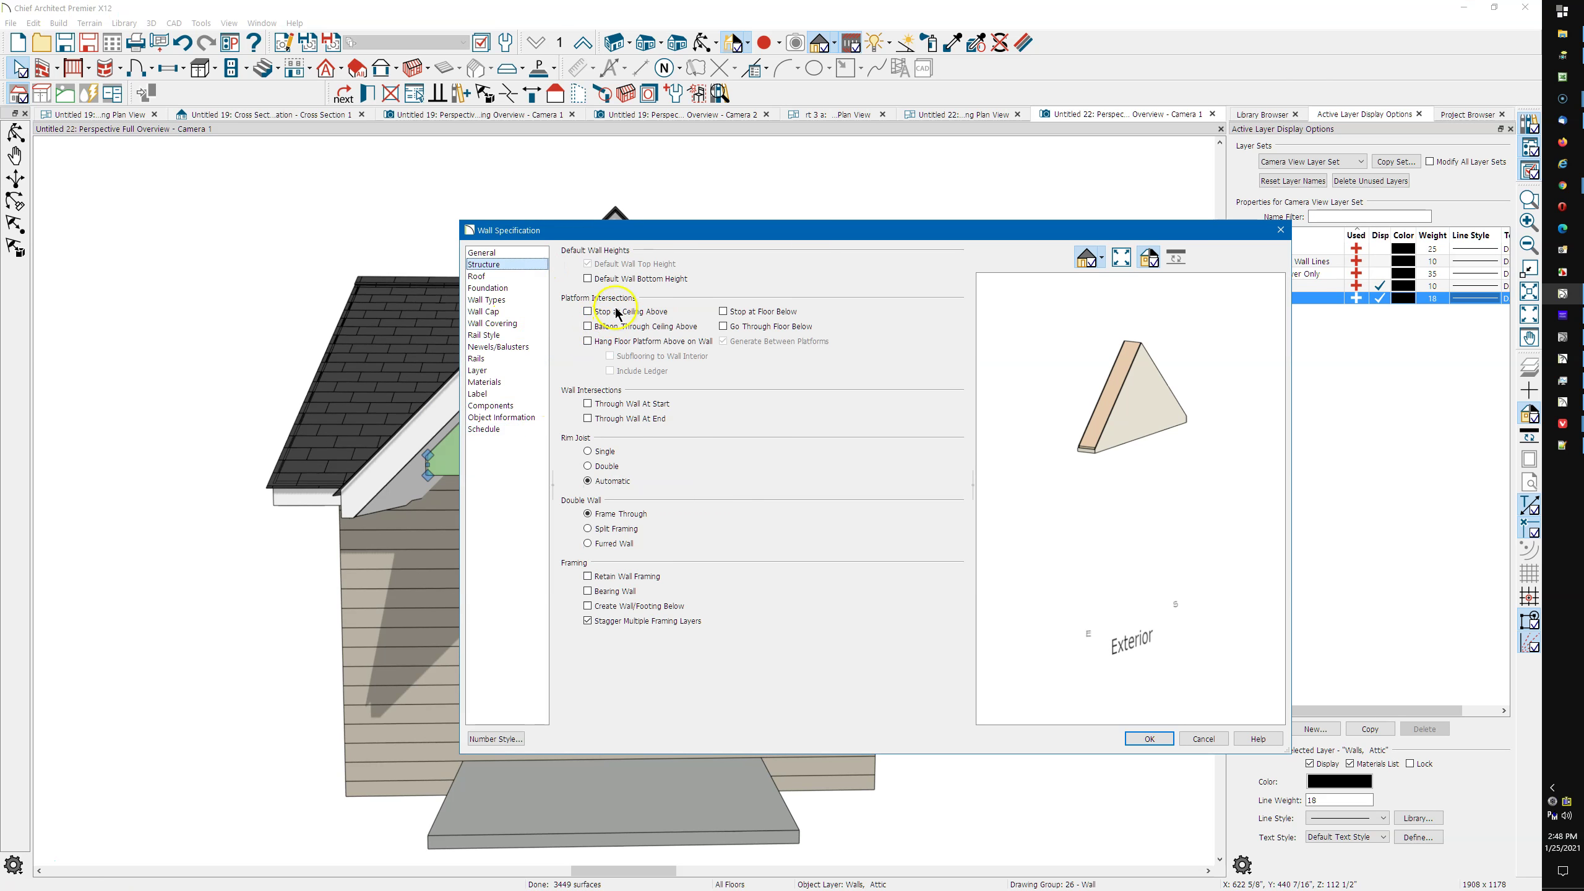
{"action": "left_click", "coordinate": [587, 279]}
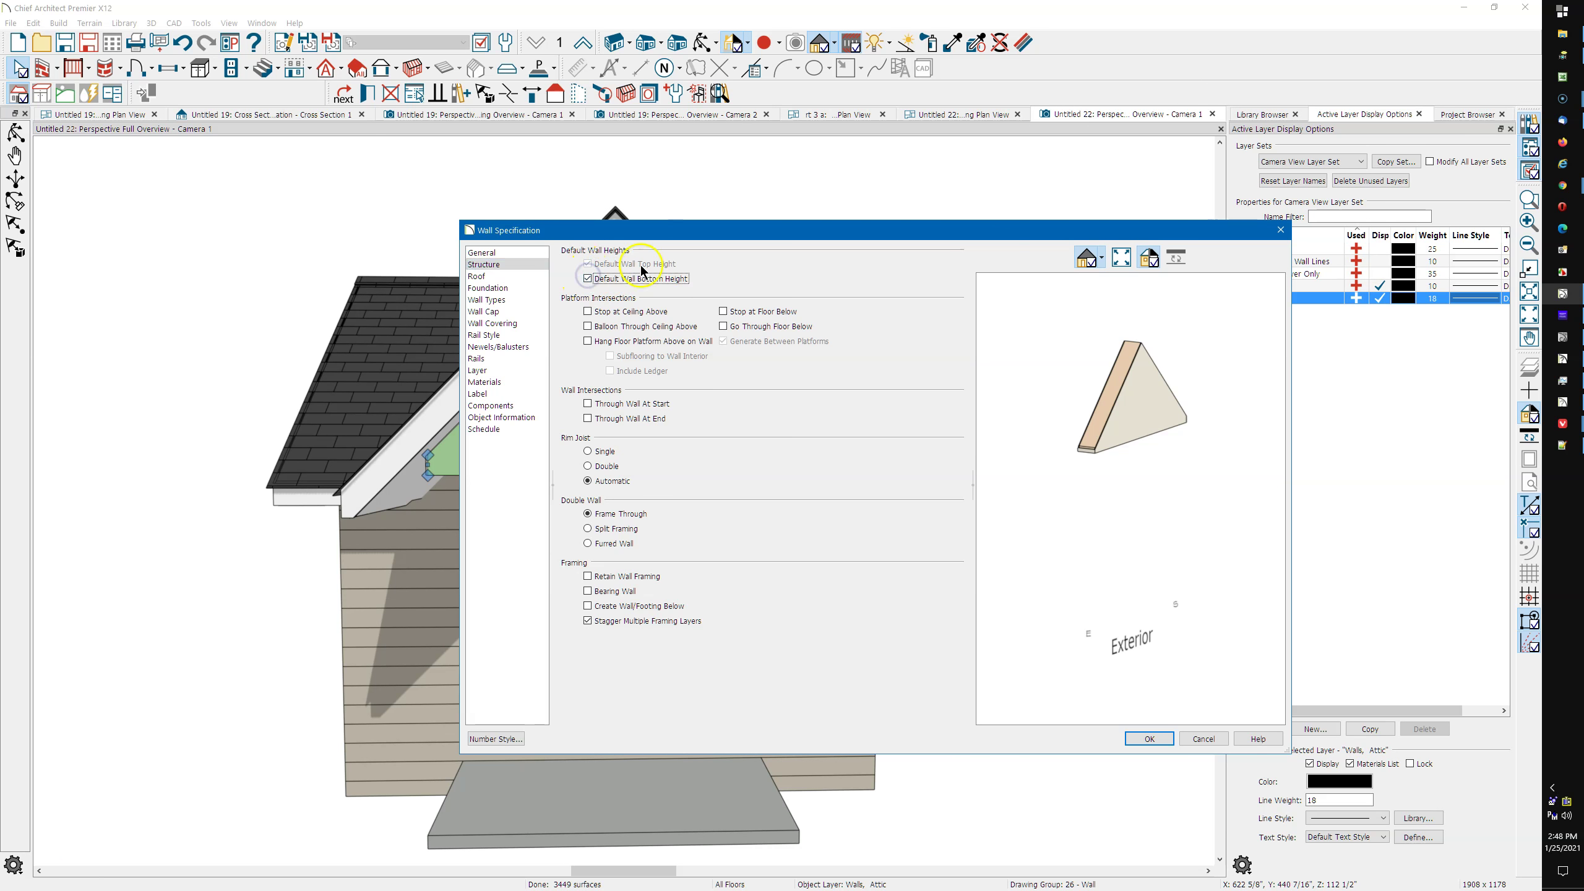